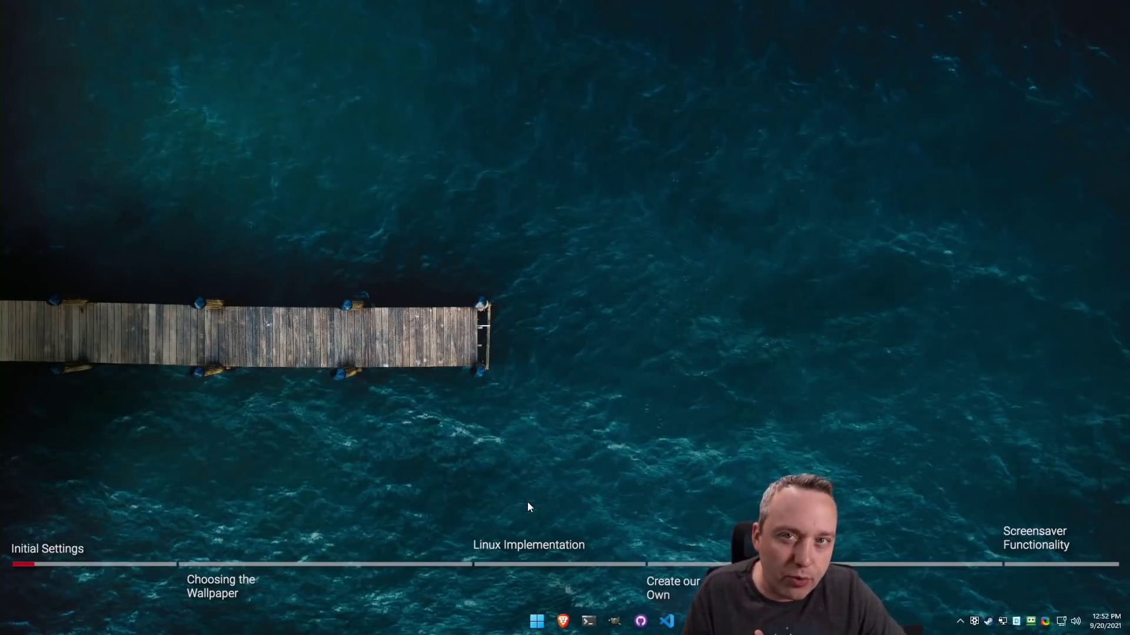
# Open Task Manager, centre it on screen and maximize it
pyautogui.rightClick(415, 622)
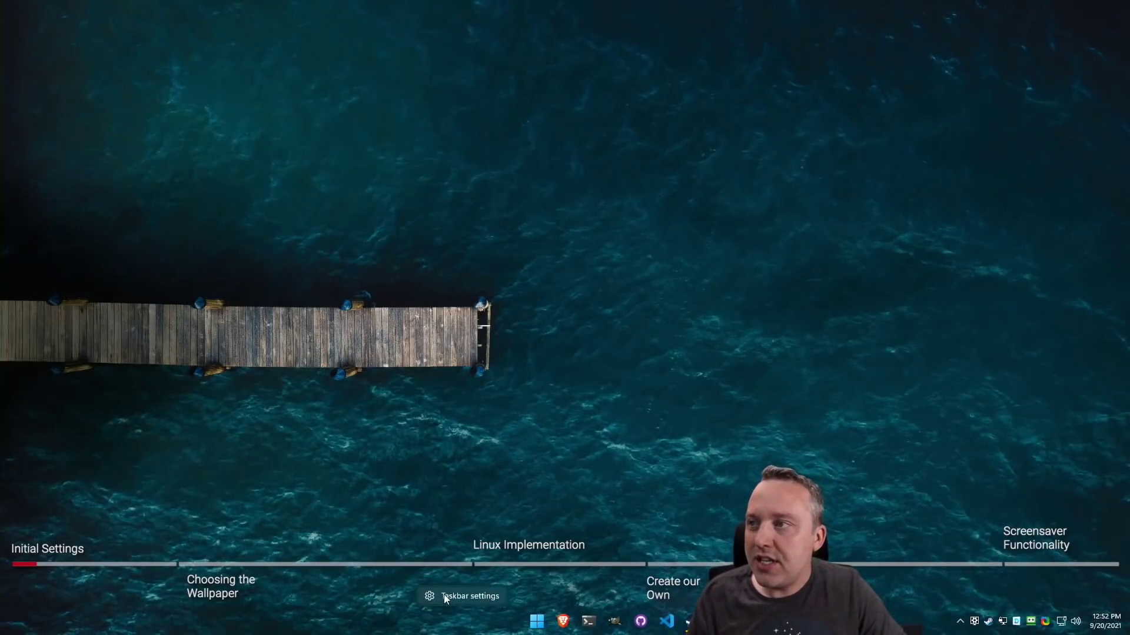
pyautogui.hotkey('ctrl', 'shift', 'Escape')
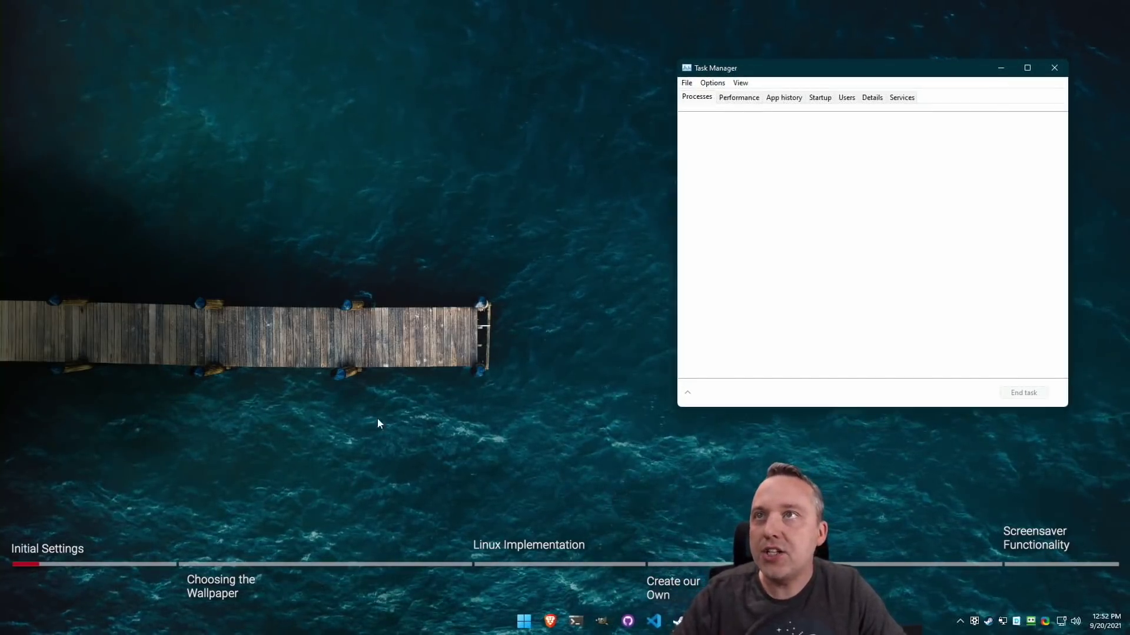
pyautogui.moveTo(853, 71); pyautogui.dragTo(625, 126)
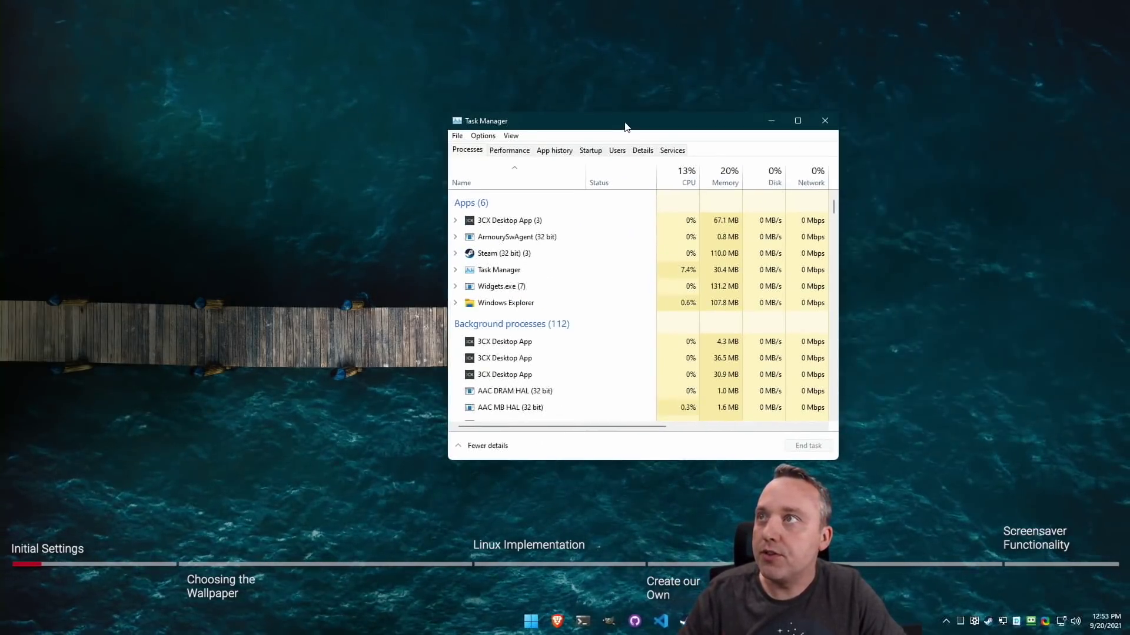
pyautogui.doubleClick(626, 126)
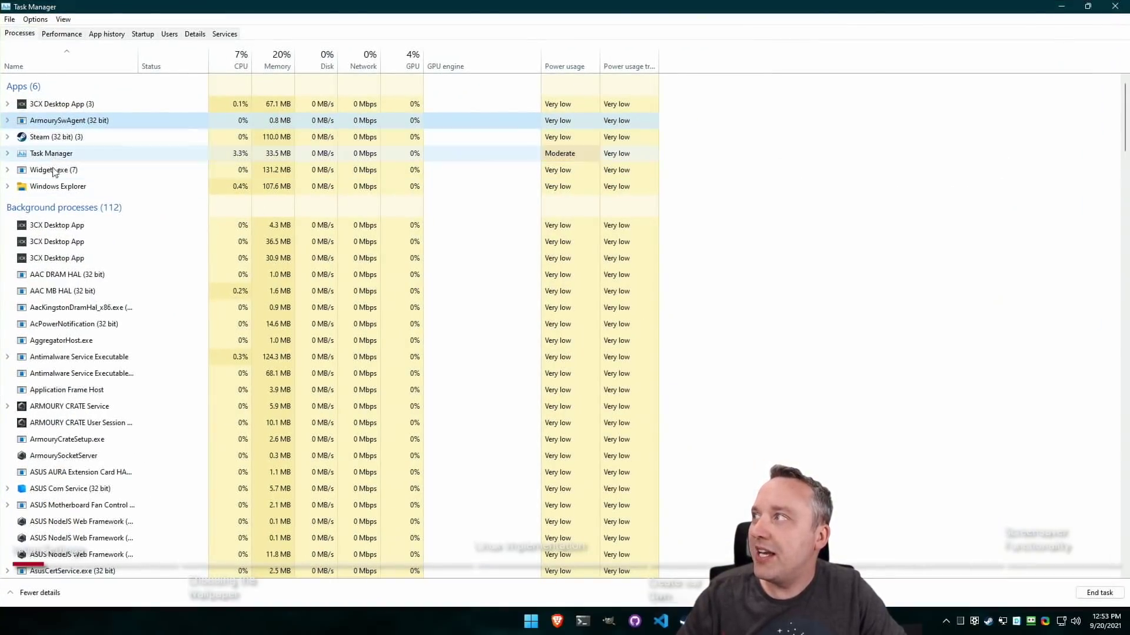
# Switch to the Details tab and select the wallpaper32.exe process
pyautogui.scroll(-15, 54, 189)
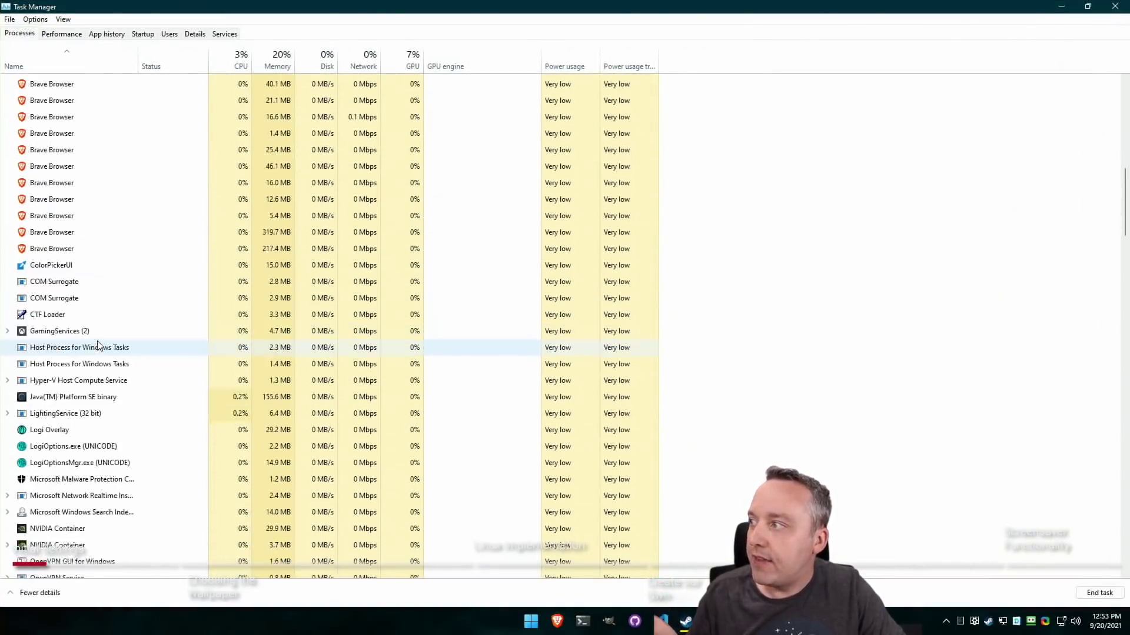
pyautogui.scroll(-1, 98, 346)
pyautogui.scroll(-10, 1126, 228)
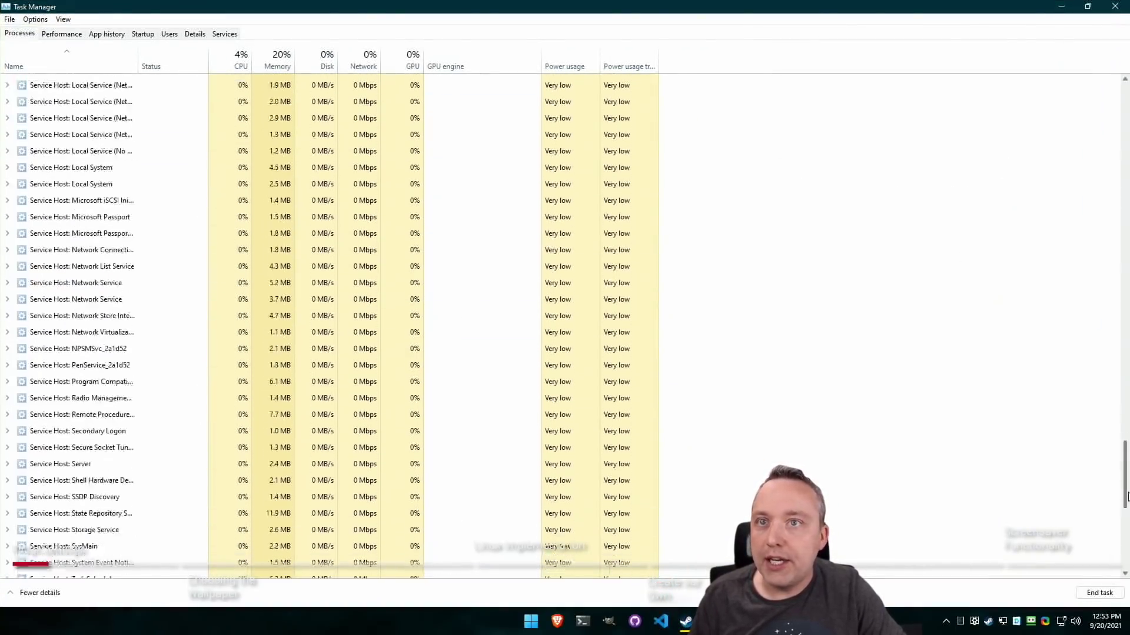
pyautogui.click(194, 34)
pyautogui.click(548, 483)
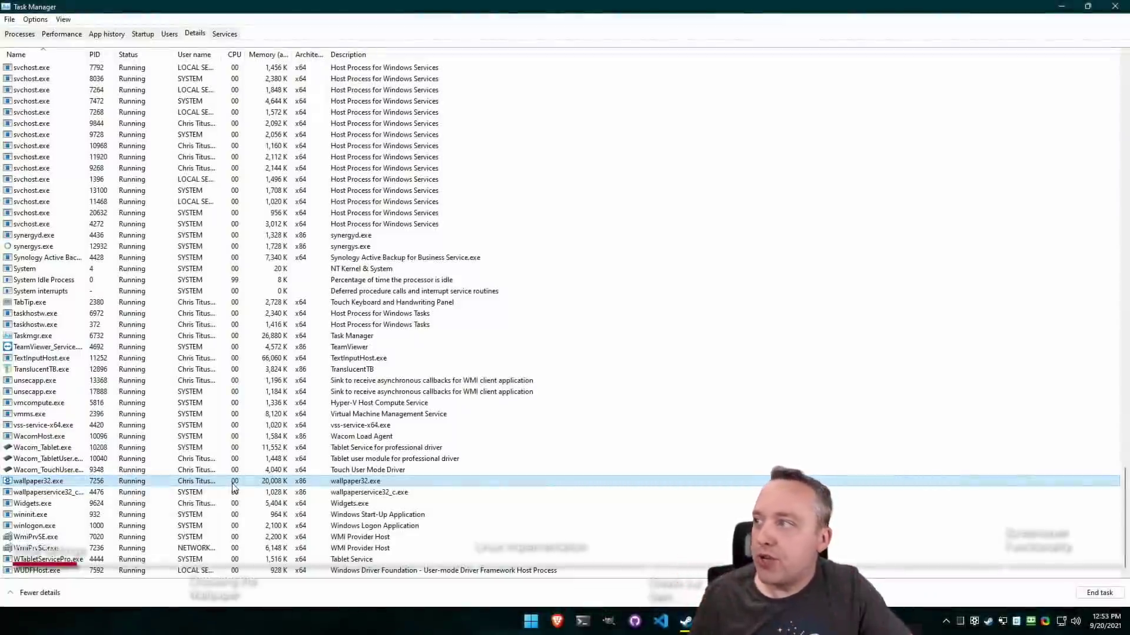
# Restore Task Manager to a window and move it up and to the left
pyautogui.doubleClick(511, 12)
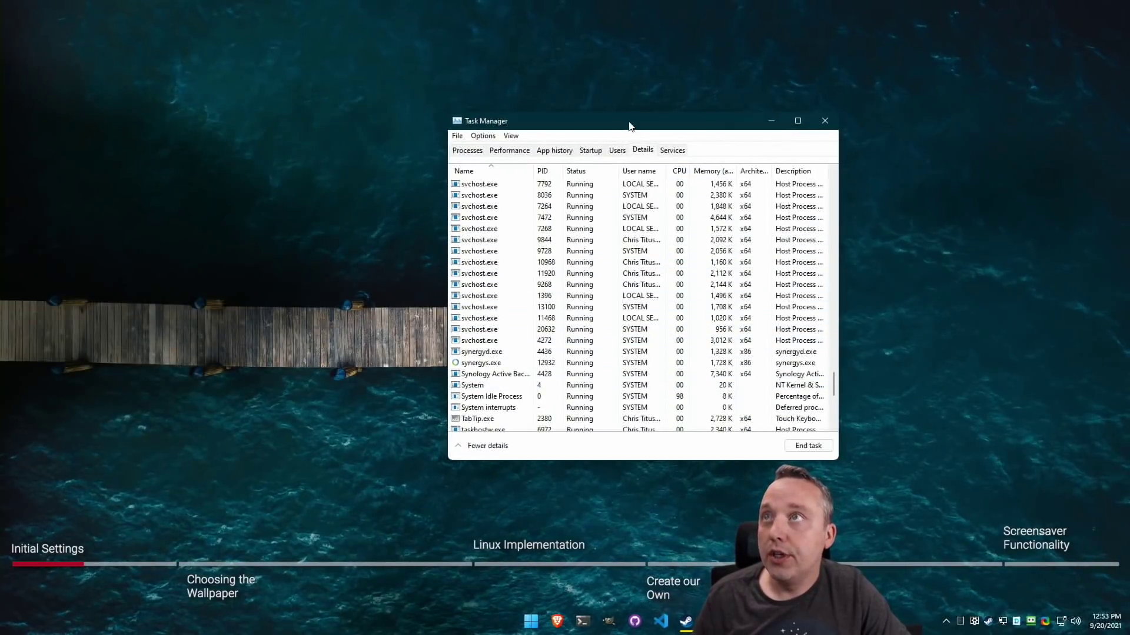
pyautogui.moveTo(629, 126); pyautogui.dragTo(556, 89)
pyautogui.moveTo(760, 347); pyautogui.dragTo(762, 387)
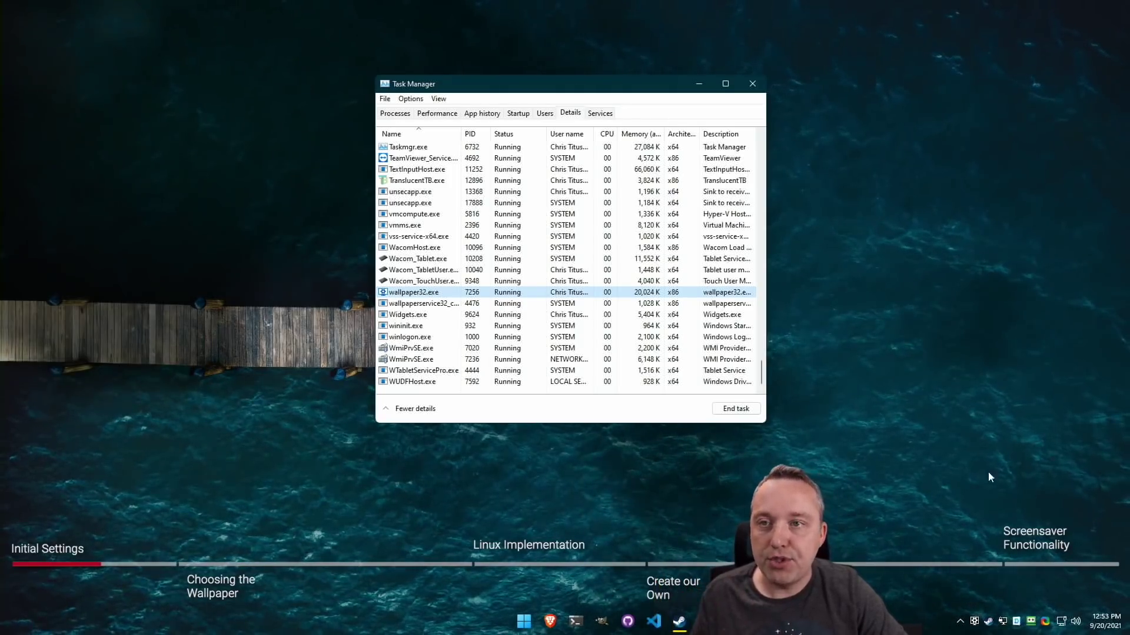
pyautogui.click(972, 623)
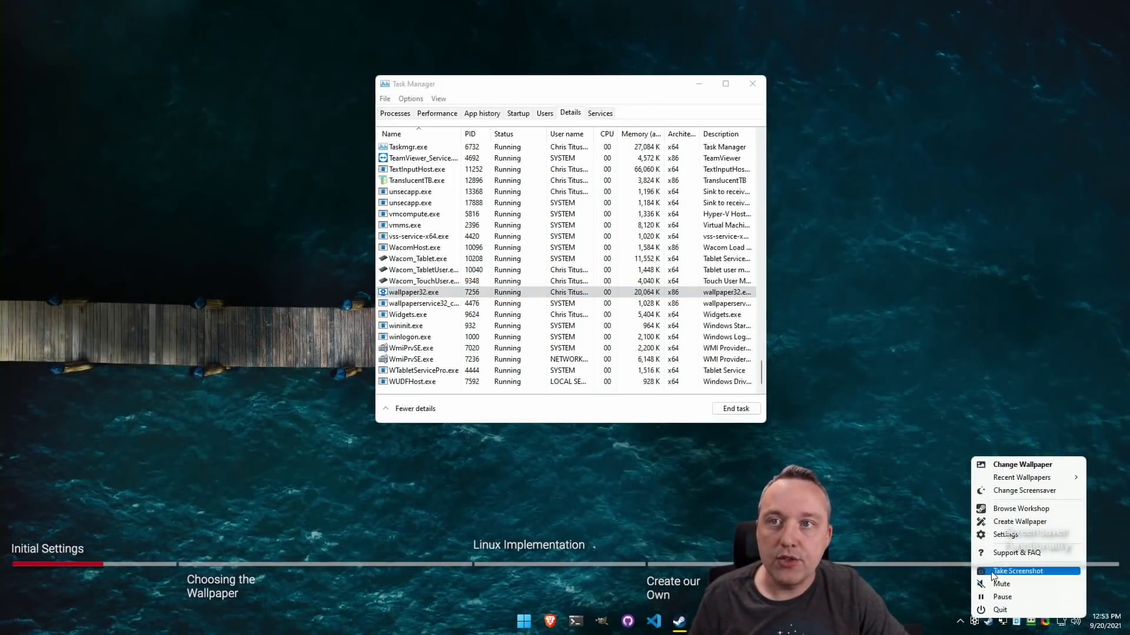
pyautogui.click(1009, 535)
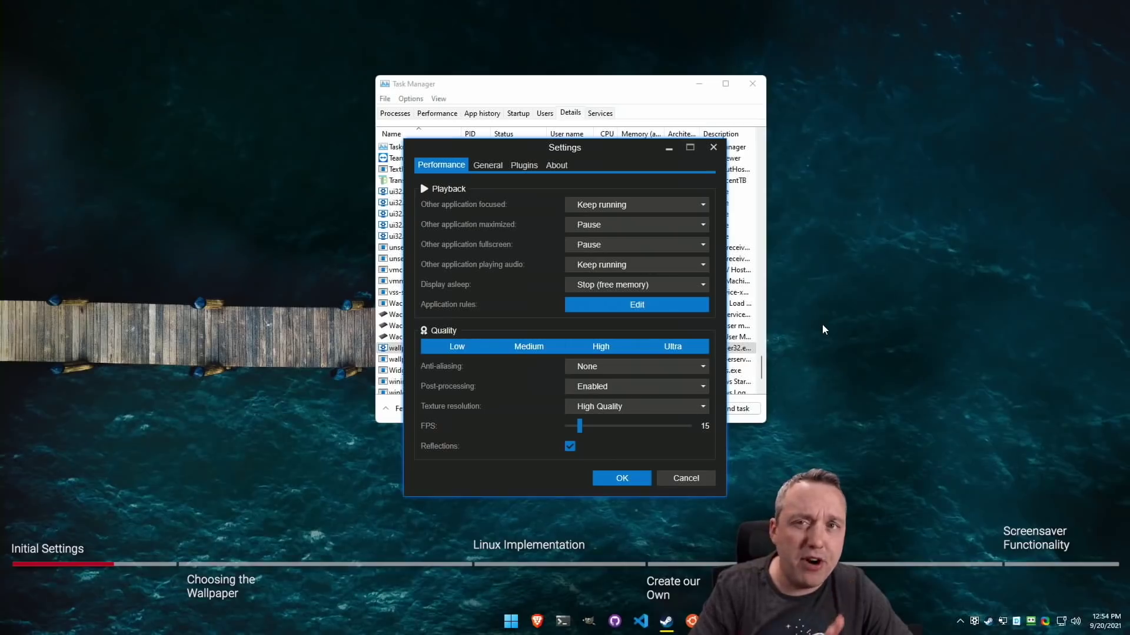
pyautogui.moveTo(600, 152); pyautogui.dragTo(955, 72)
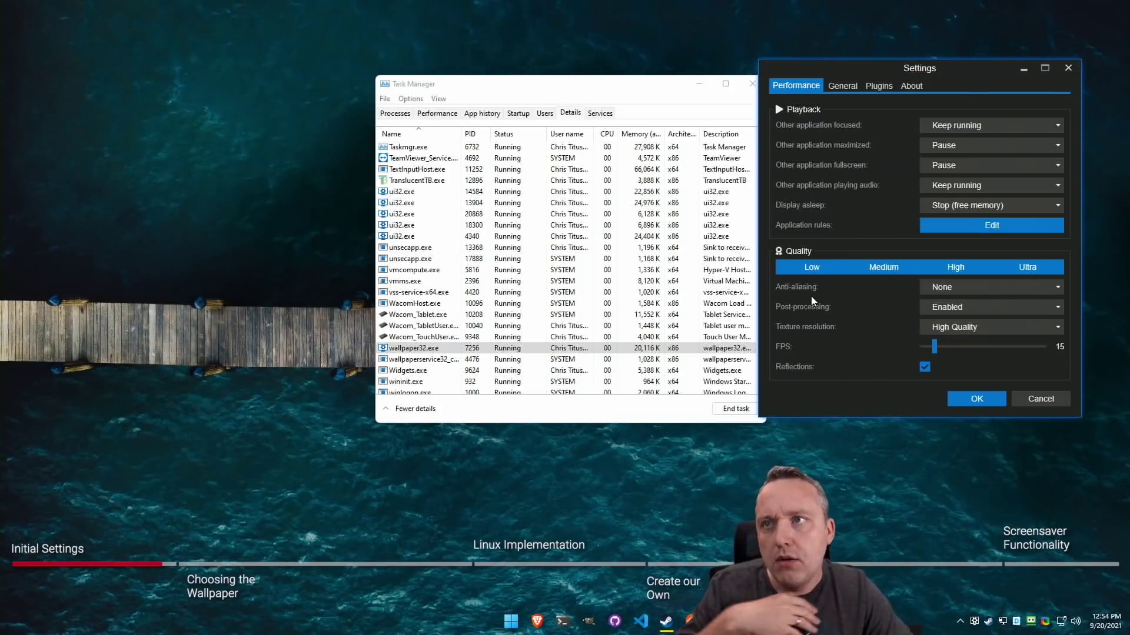
# Cancel Settings, close Task Manager, apply VU Meter from the tray's wallpaper browser, then hide it
pyautogui.click(1040, 399)
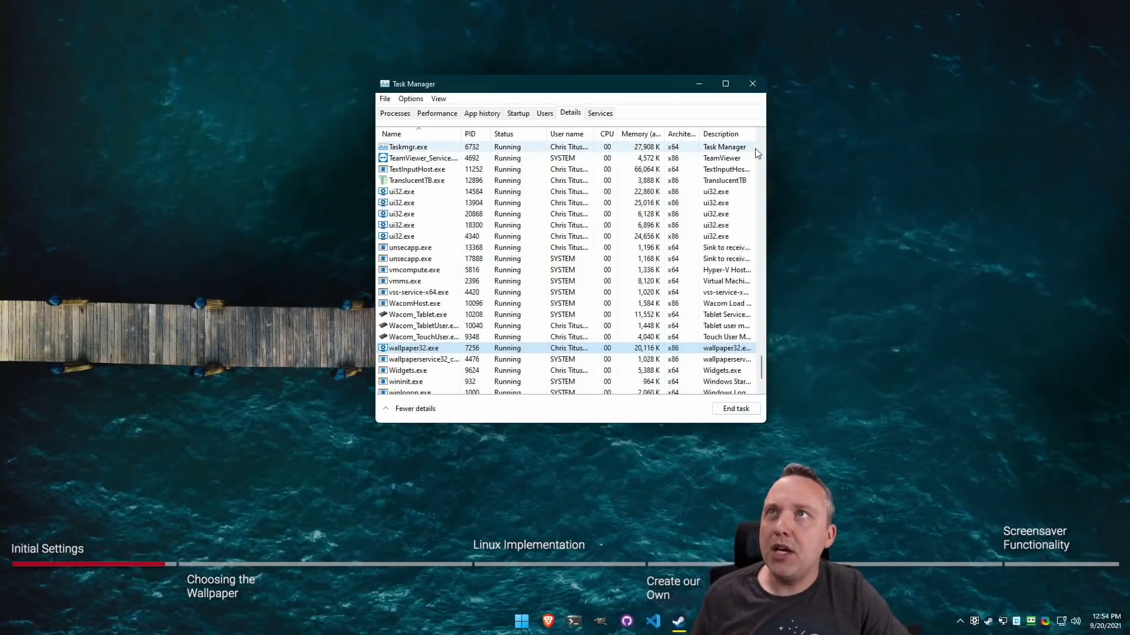
pyautogui.click(752, 83)
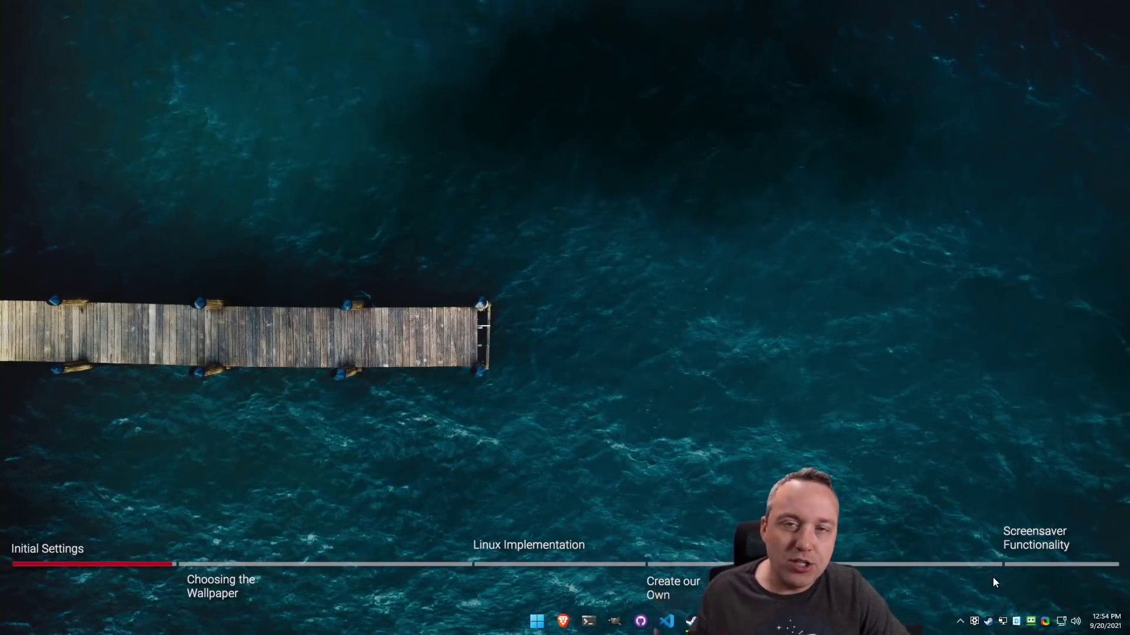
pyautogui.rightClick(974, 620)
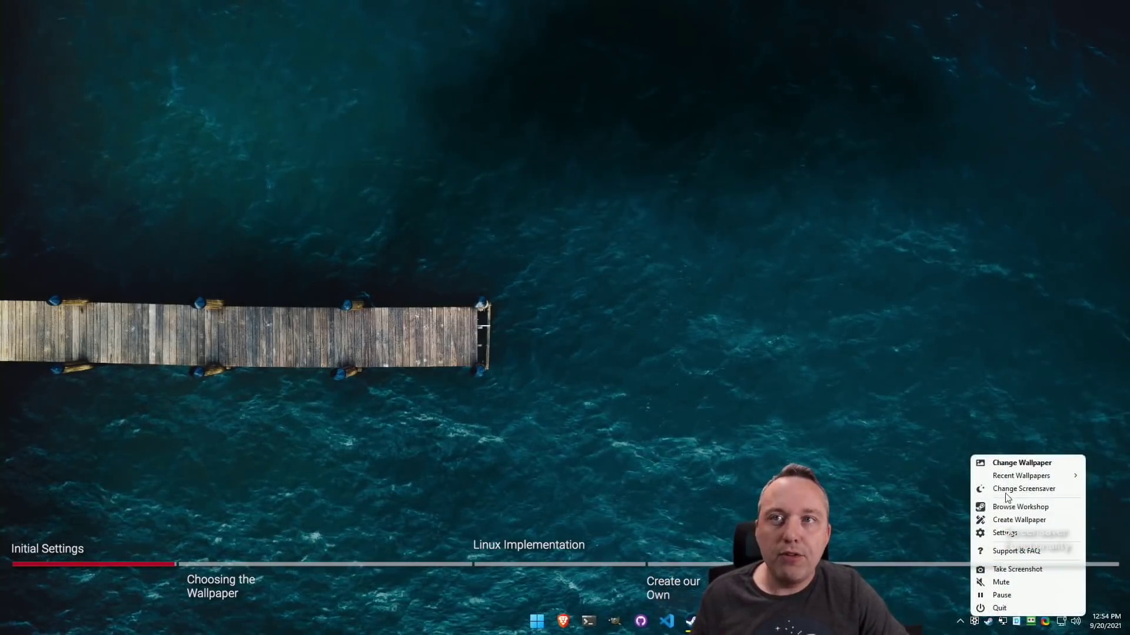
pyautogui.click(1021, 463)
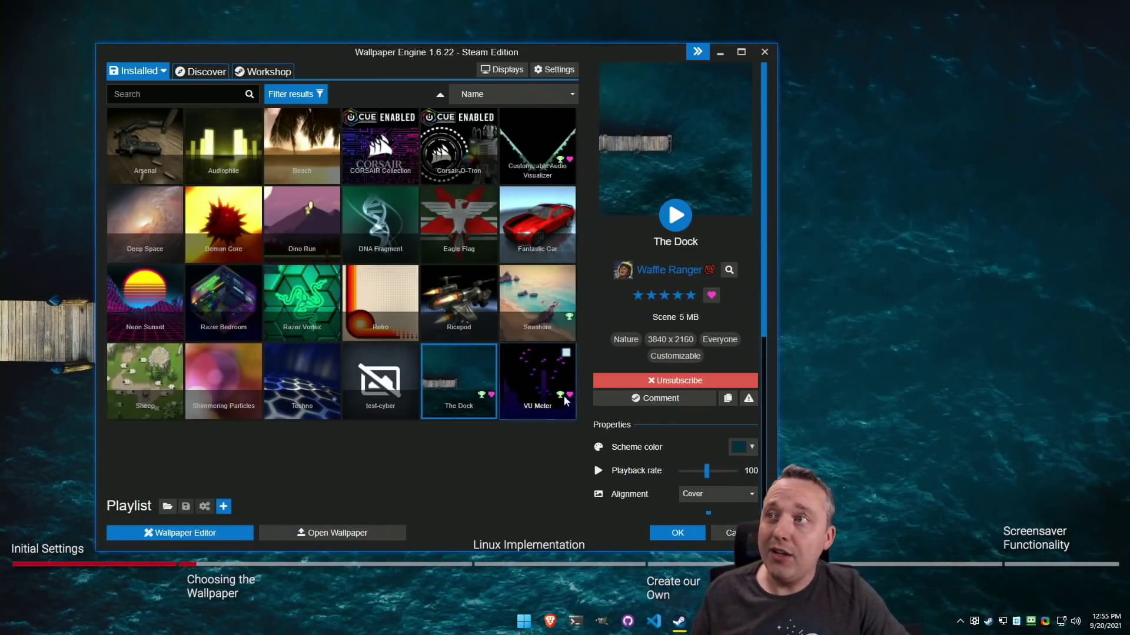
pyautogui.click(535, 383)
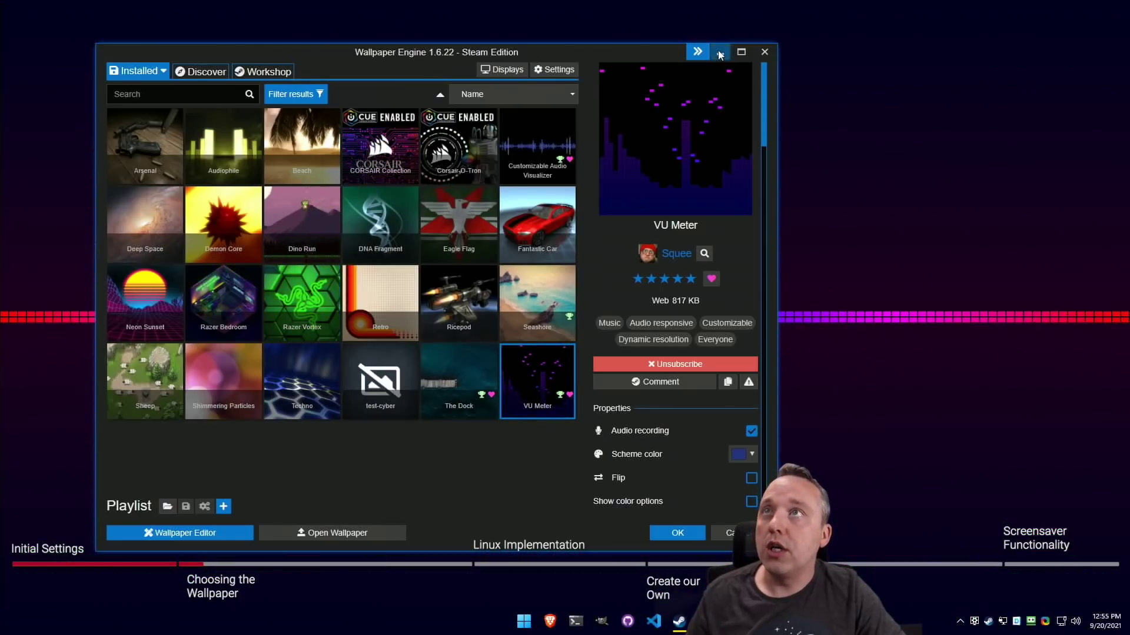
pyautogui.click(697, 52)
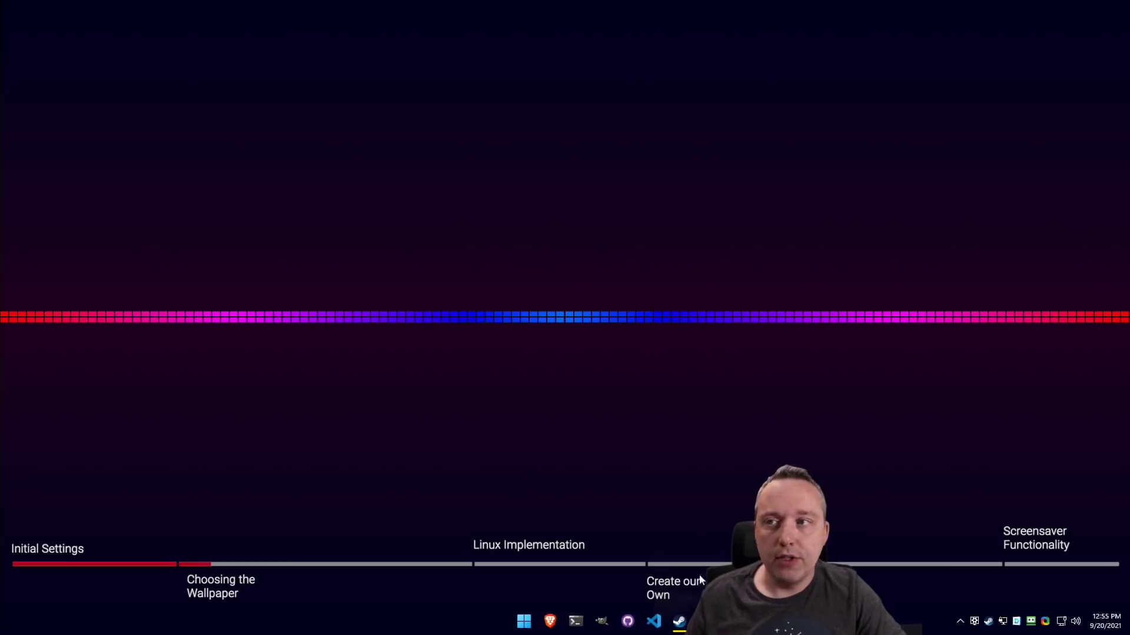
# Play the Chillstep track on StreamBeats in Brave, then minimize the browser
pyautogui.click(550, 621)
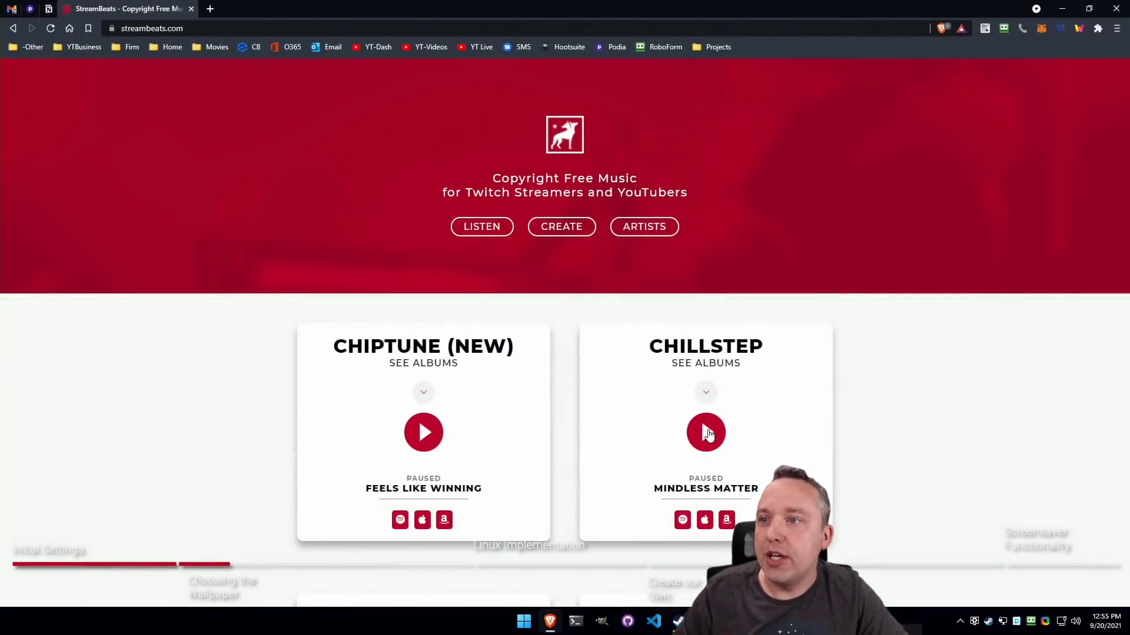
pyautogui.click(708, 435)
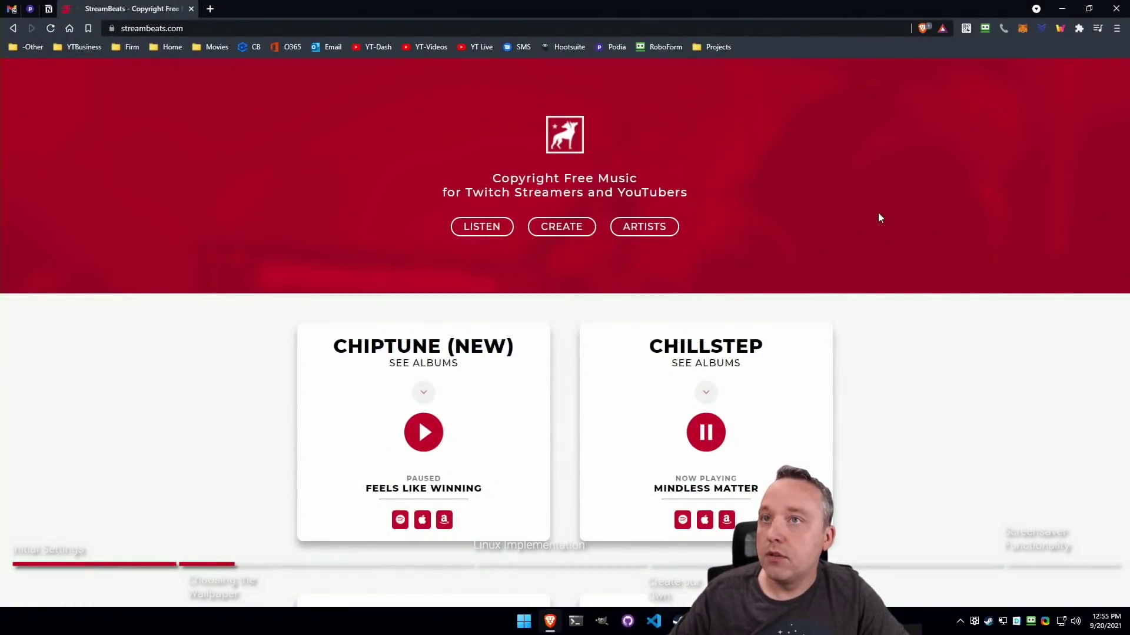
pyautogui.click(1061, 9)
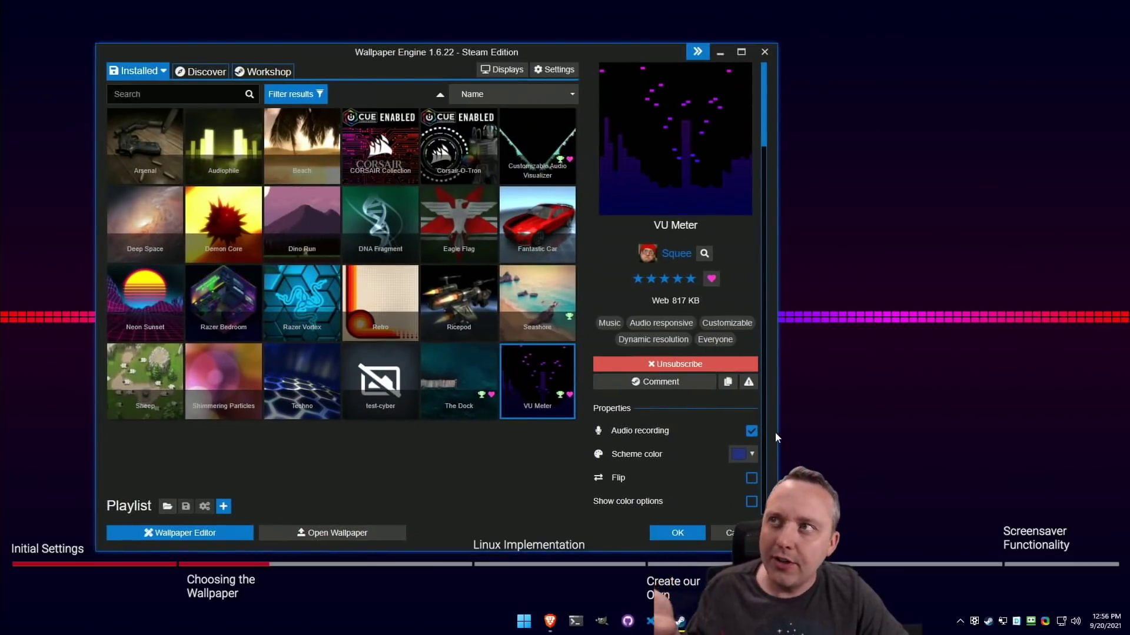
# Reapply The Dock from the Installed wallpaper grid
pyautogui.click(464, 373)
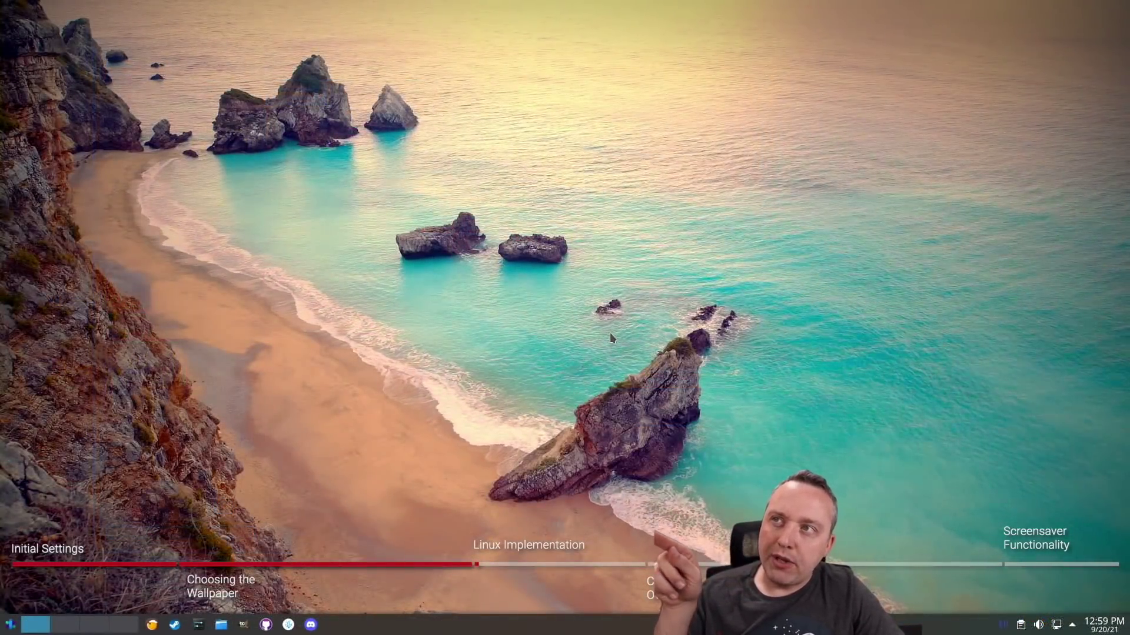
pyautogui.rightClick(605, 317)
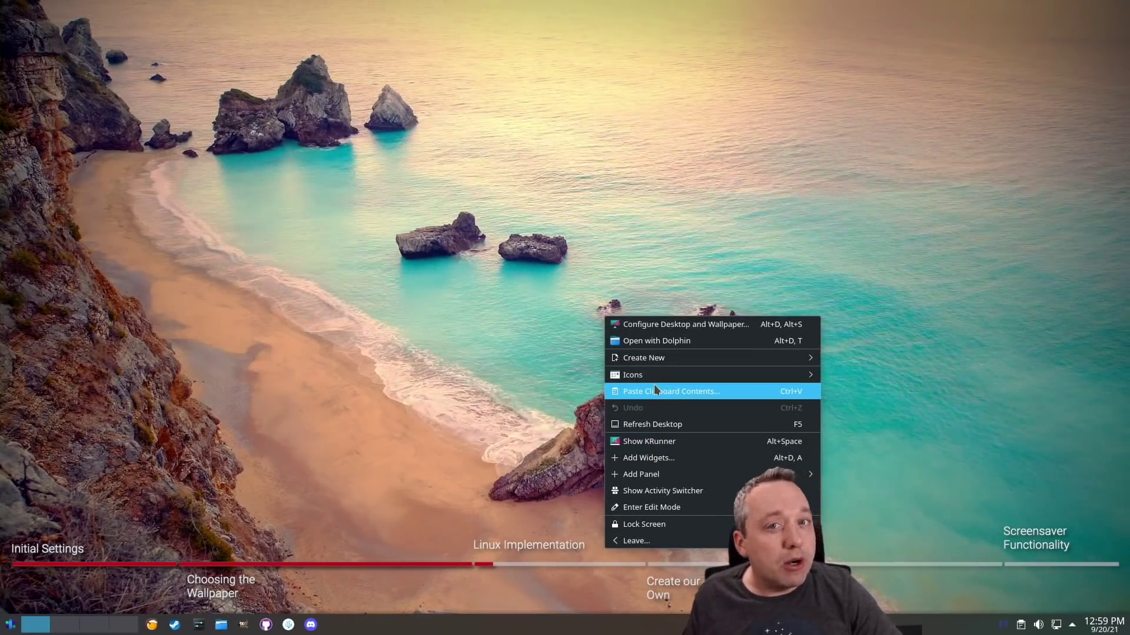
pyautogui.click(658, 322)
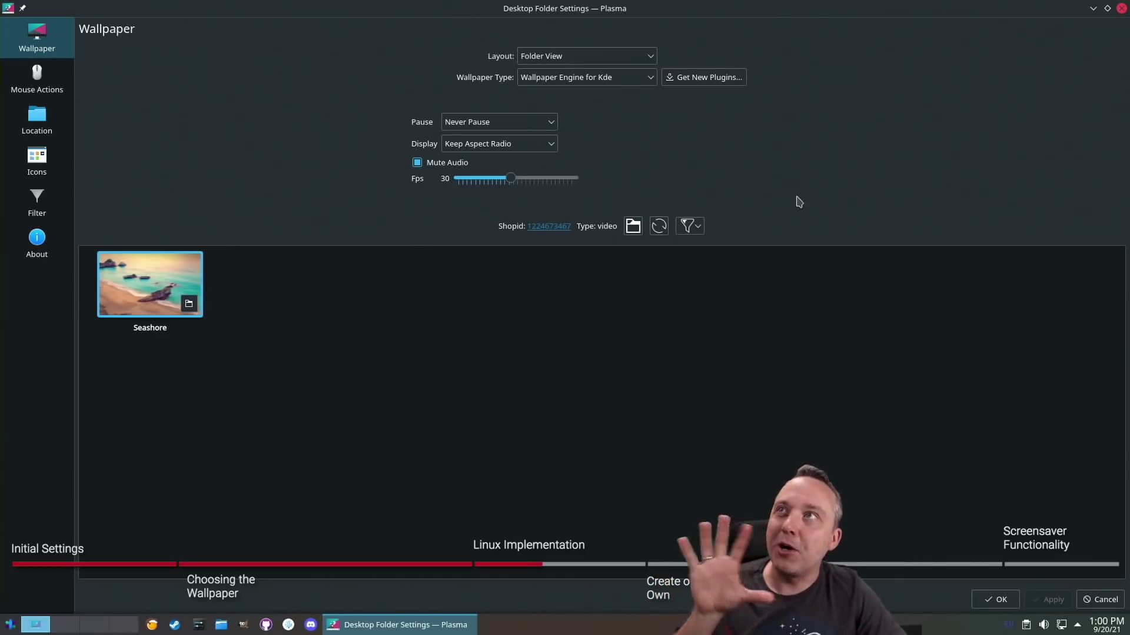
pyautogui.click(1122, 9)
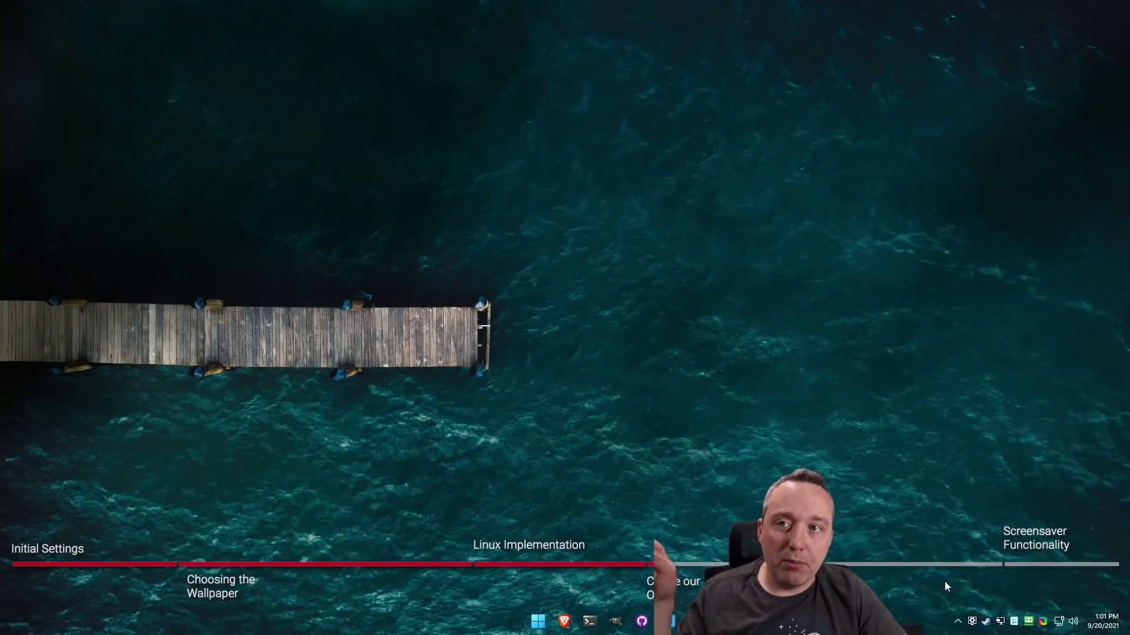
# Dismiss the tray menu, open File Explorer to SynologyDrive, and launch test-cyber.mp4
pyautogui.rightClick(971, 622)
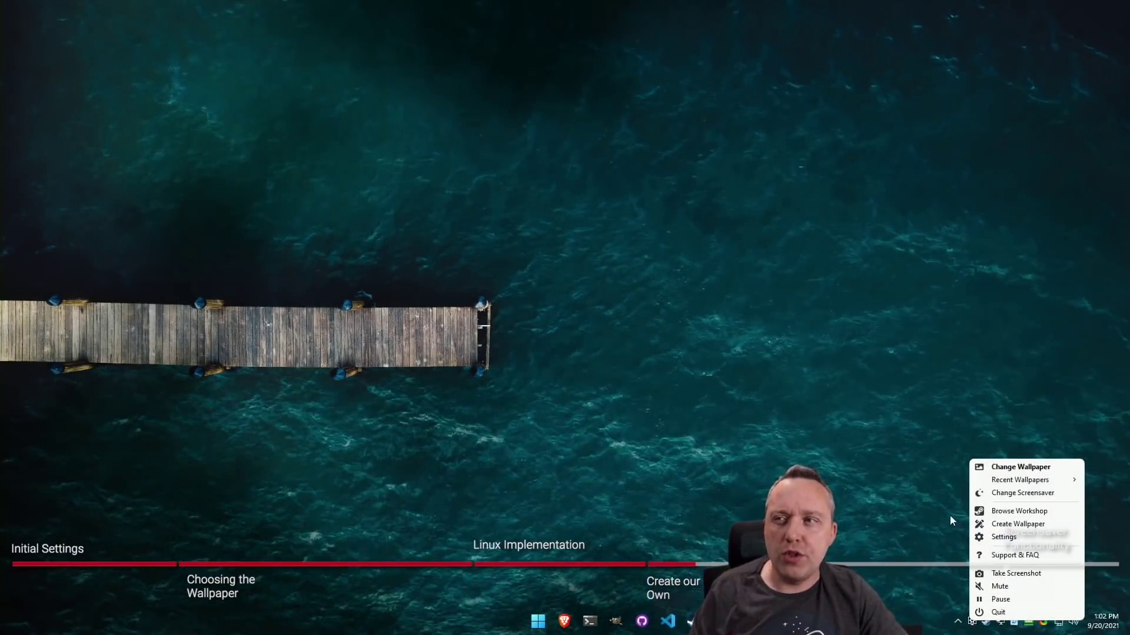
pyautogui.click(669, 483)
pyautogui.press('super+e')
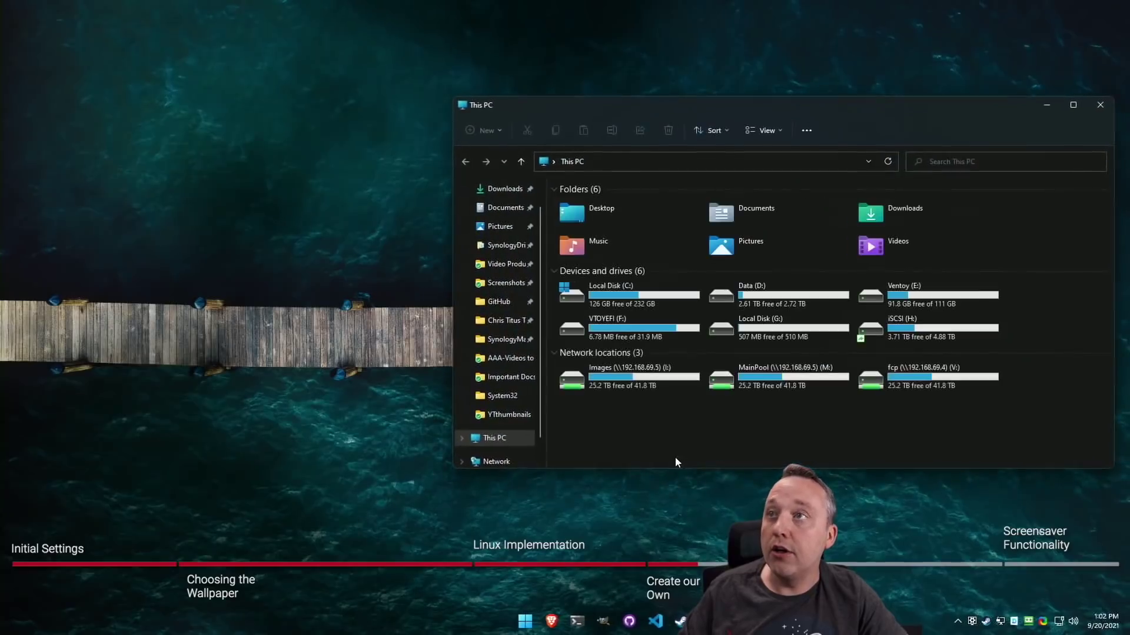
pyautogui.click(501, 245)
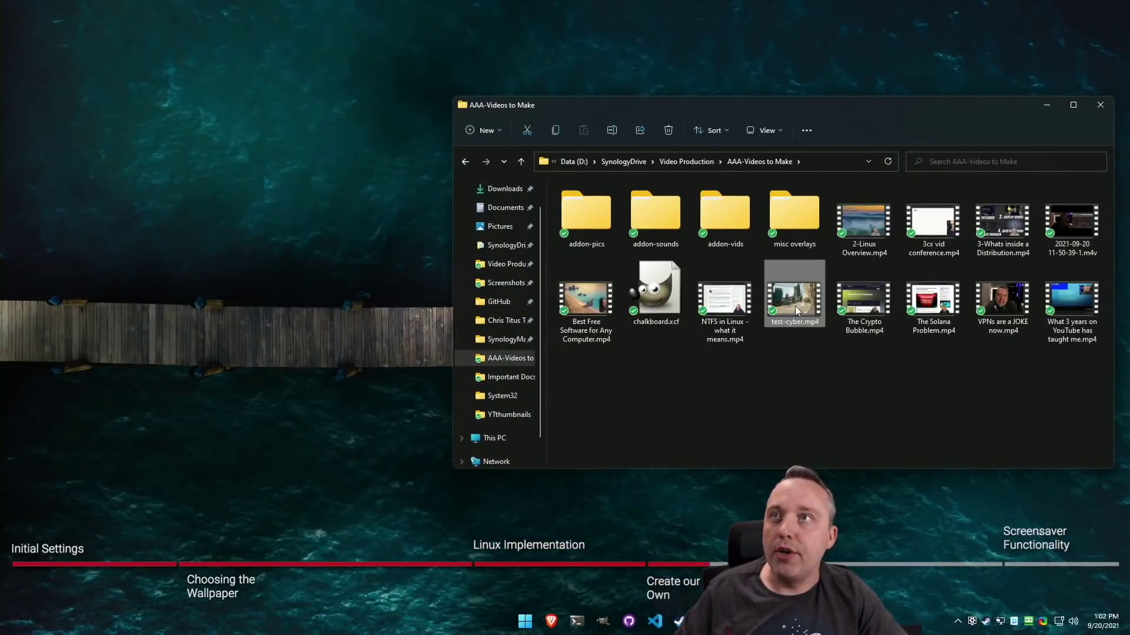
pyautogui.doubleClick(796, 306)
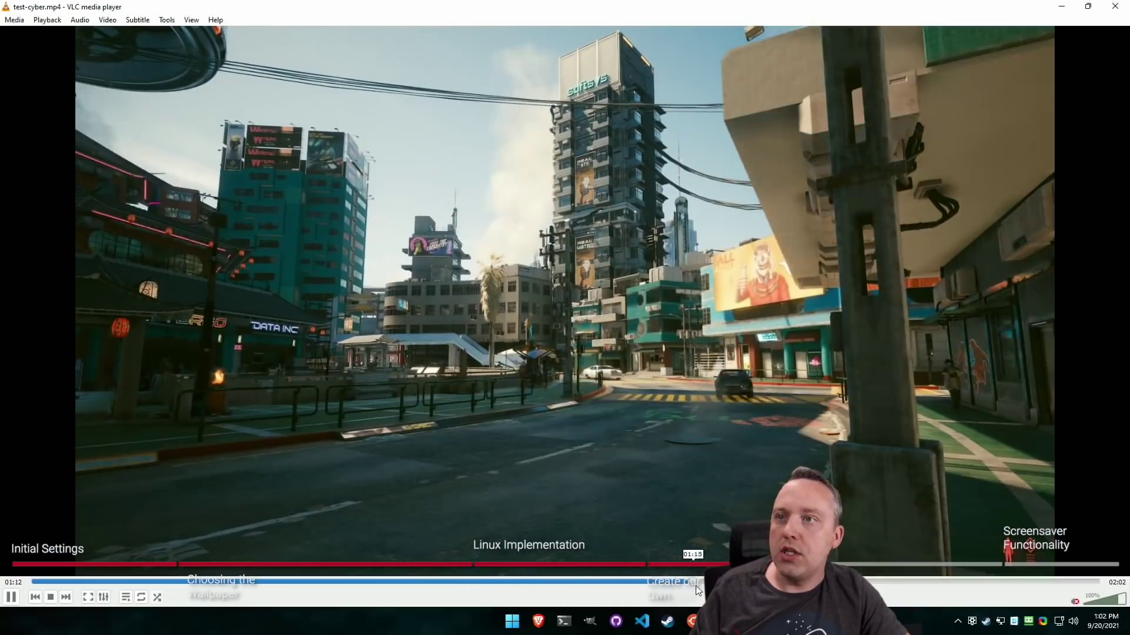
# Seek test-cyber.mp4 in VLC to its final second, then replay it from the start
pyautogui.click(754, 582)
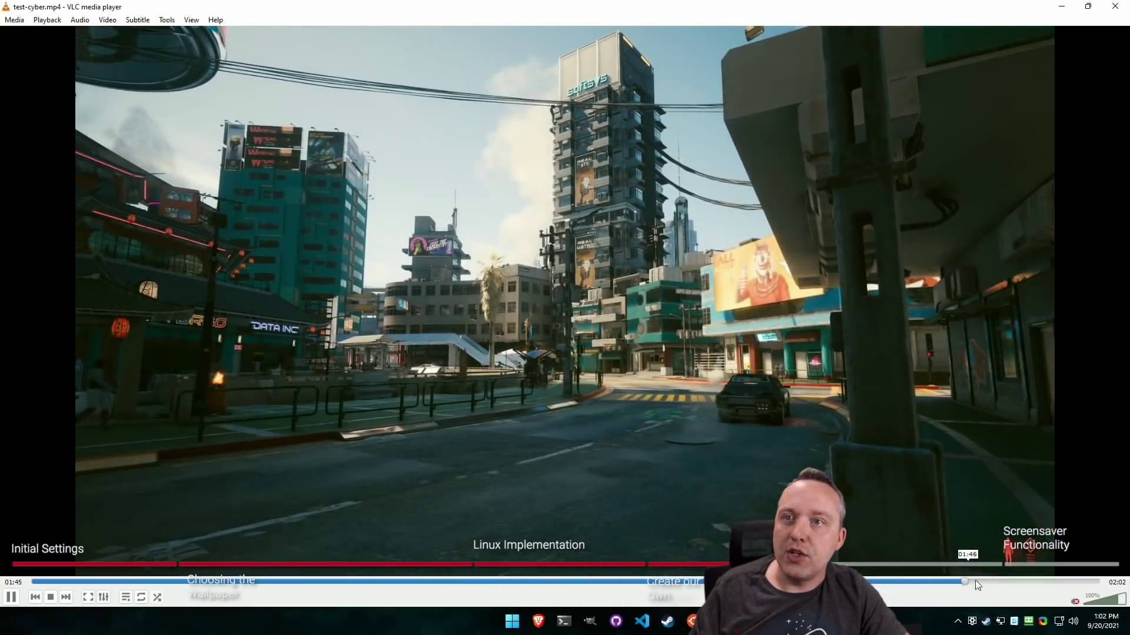
pyautogui.click(993, 582)
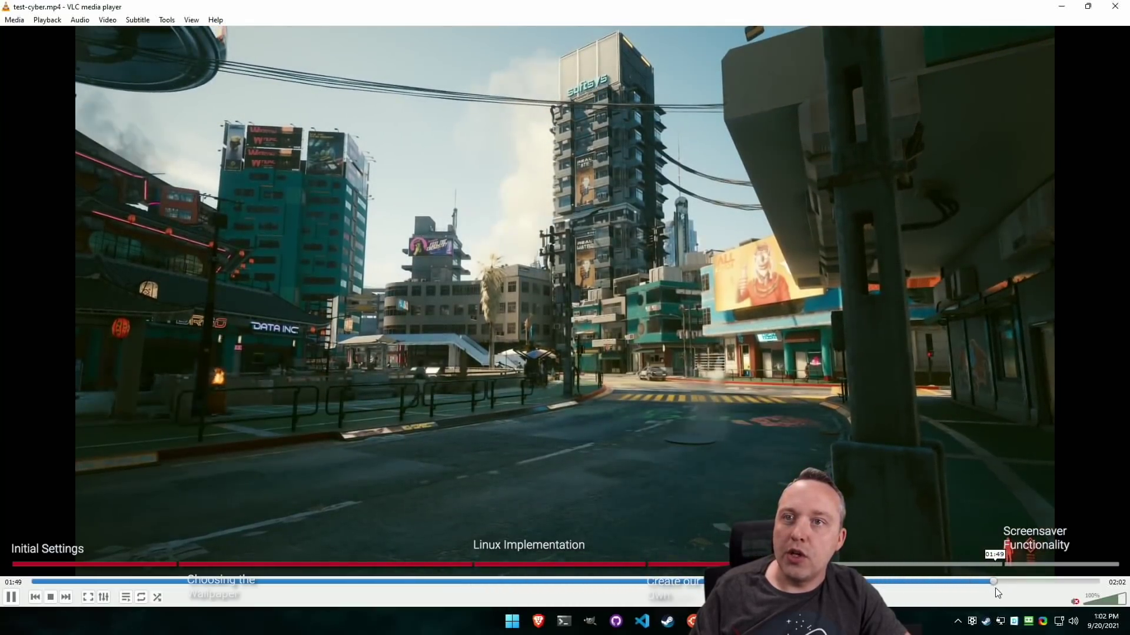
pyautogui.click(1086, 588)
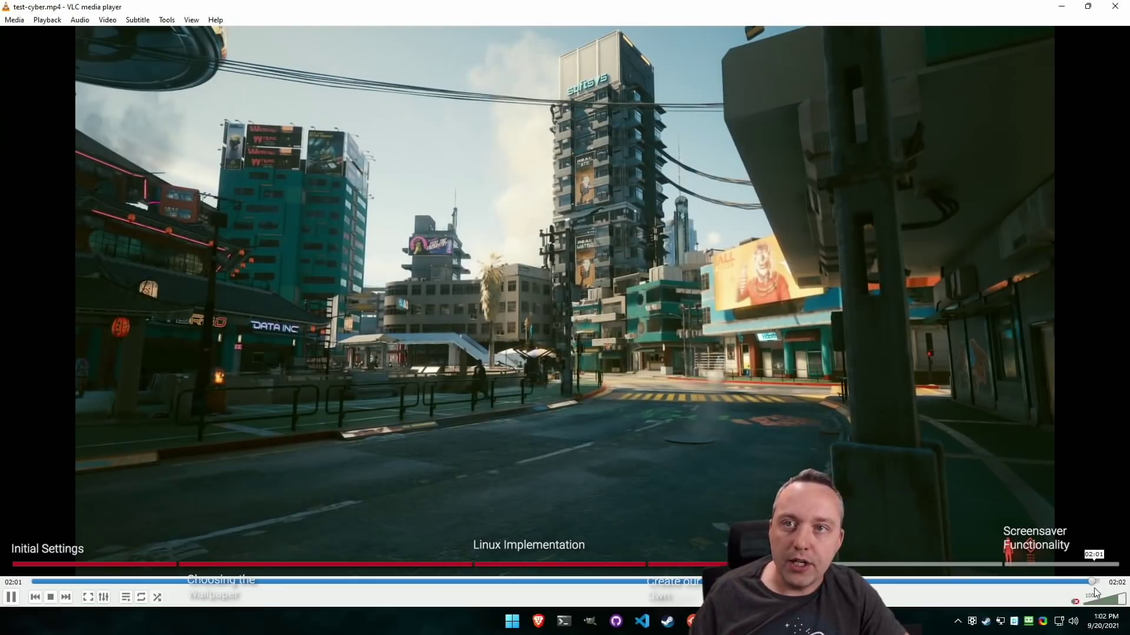
pyautogui.click(1098, 587)
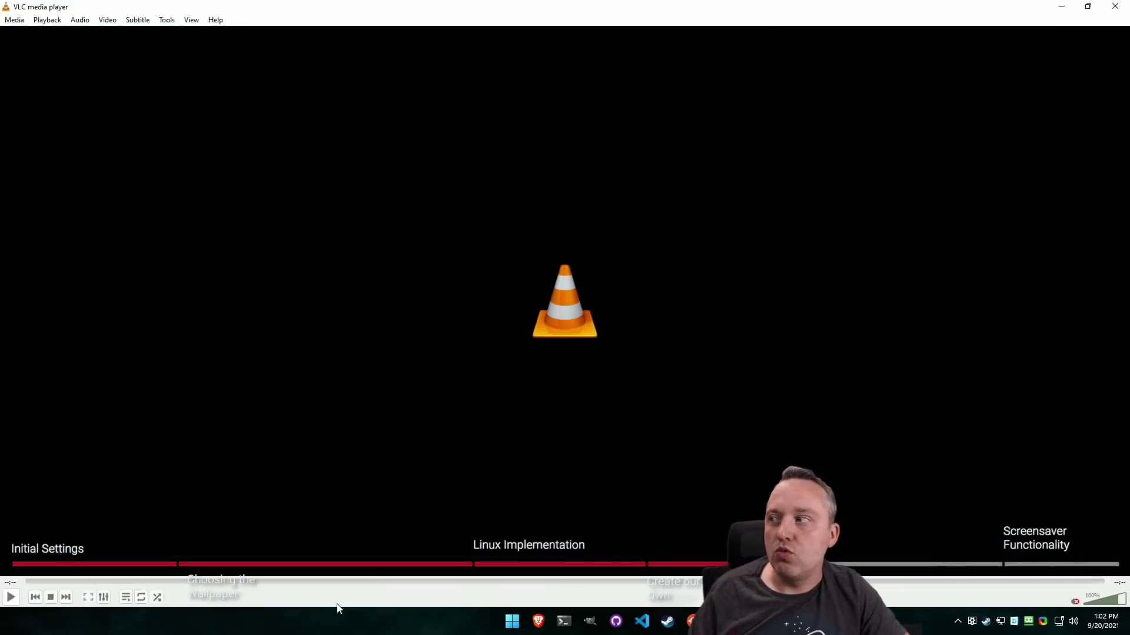
pyautogui.click(8, 598)
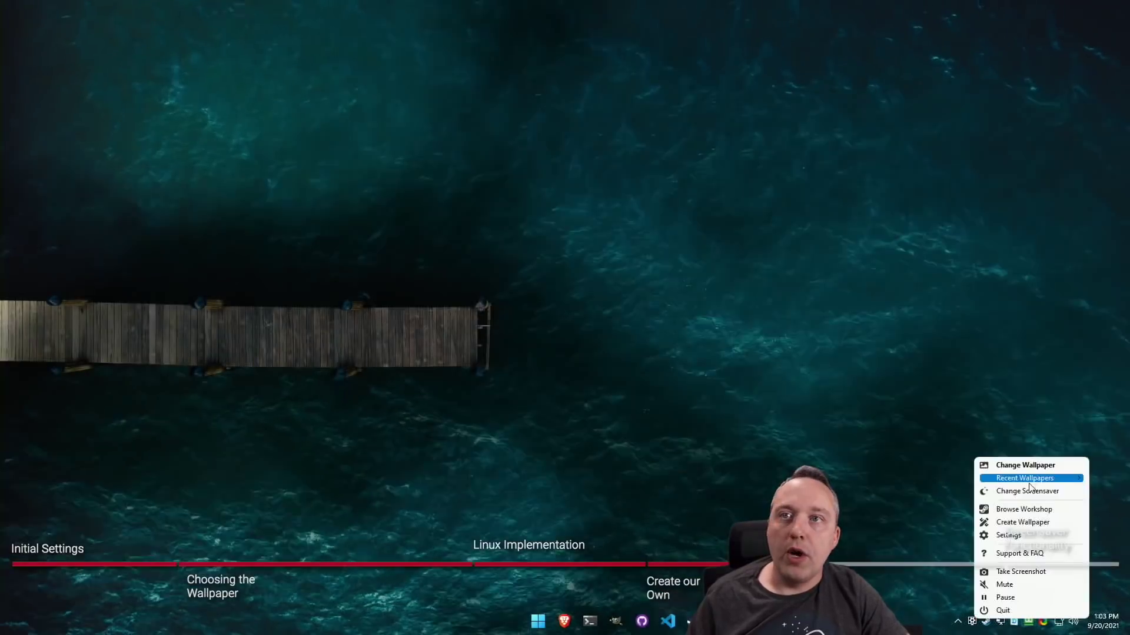
# Start Create Wallpaper, browse Explorer to SynologyDrive > Video Production for test-cyber.mp4, then close Explorer
pyautogui.click(1023, 522)
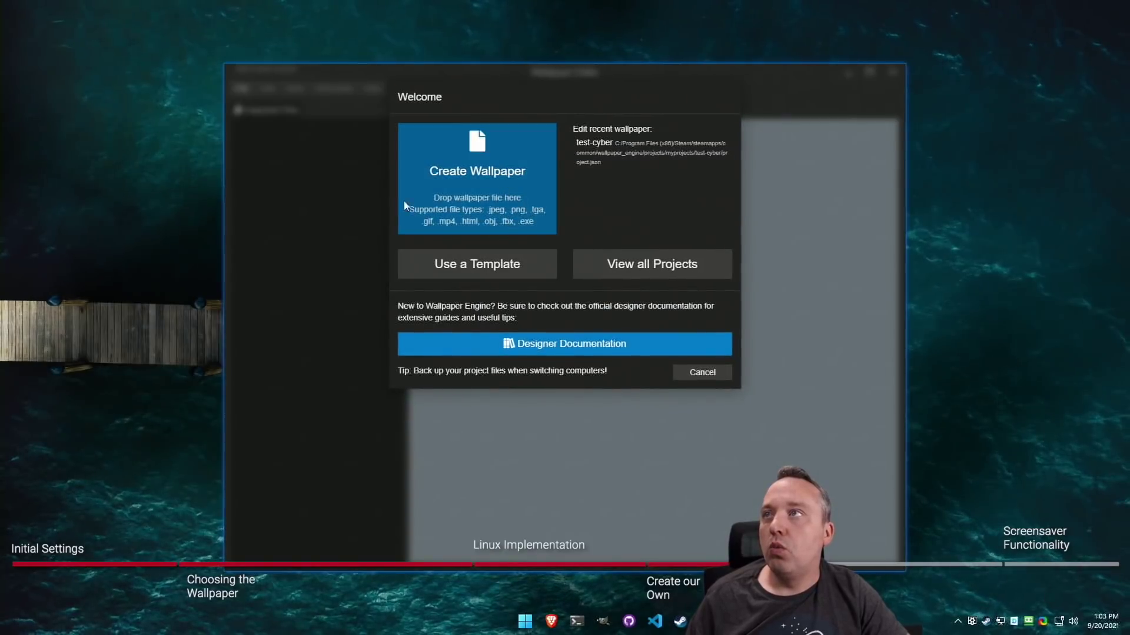
pyautogui.press('super+e')
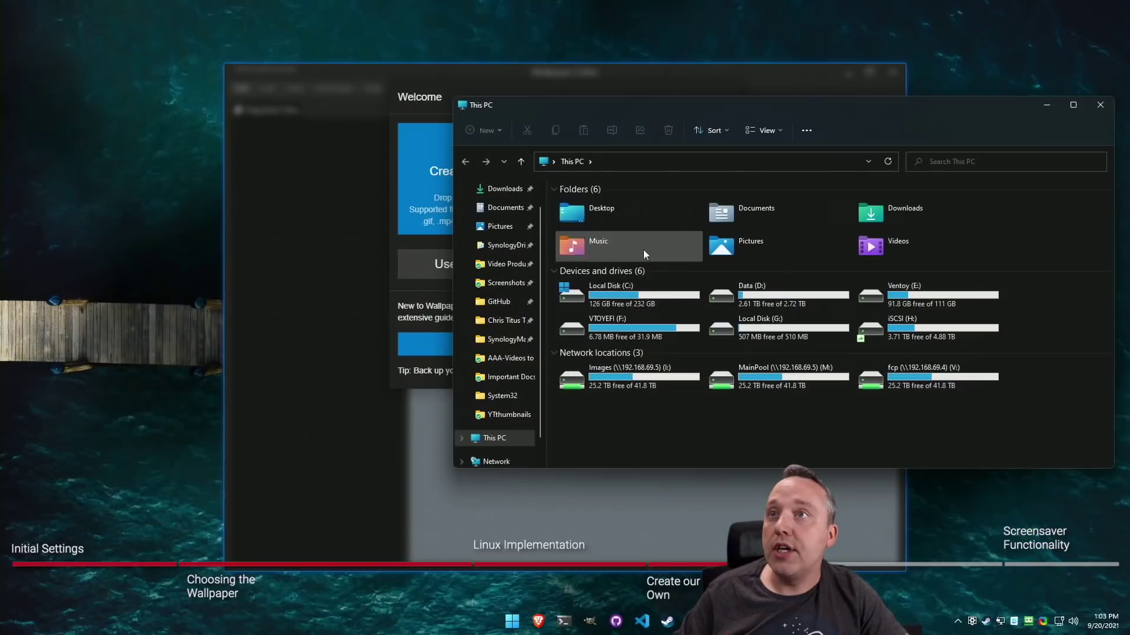
pyautogui.click(504, 245)
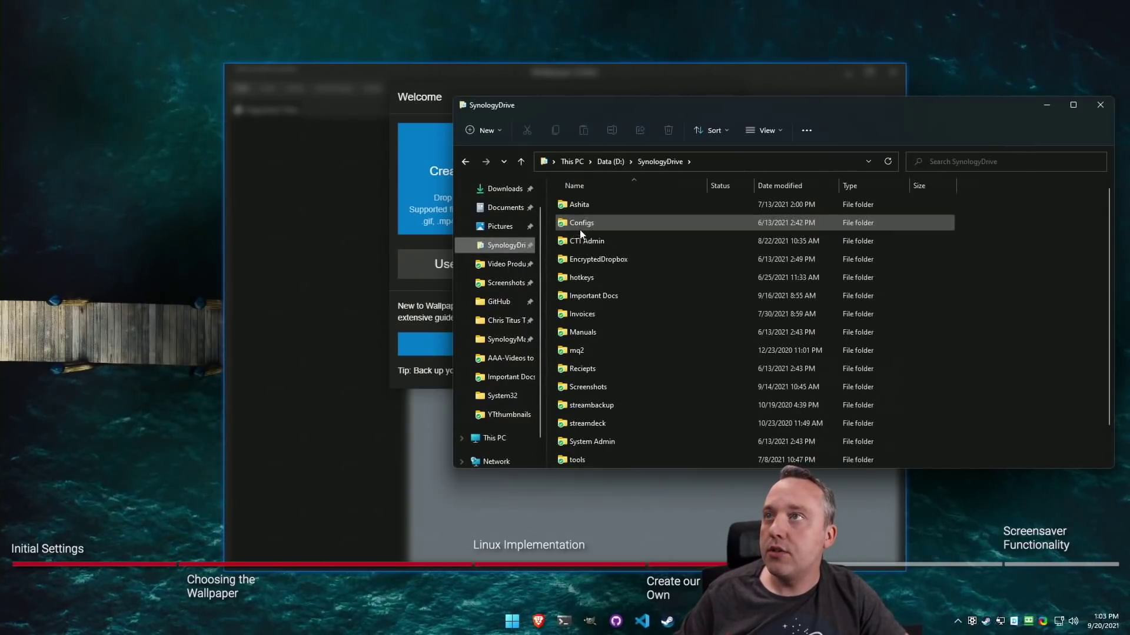
pyautogui.scroll(-2, 603, 347)
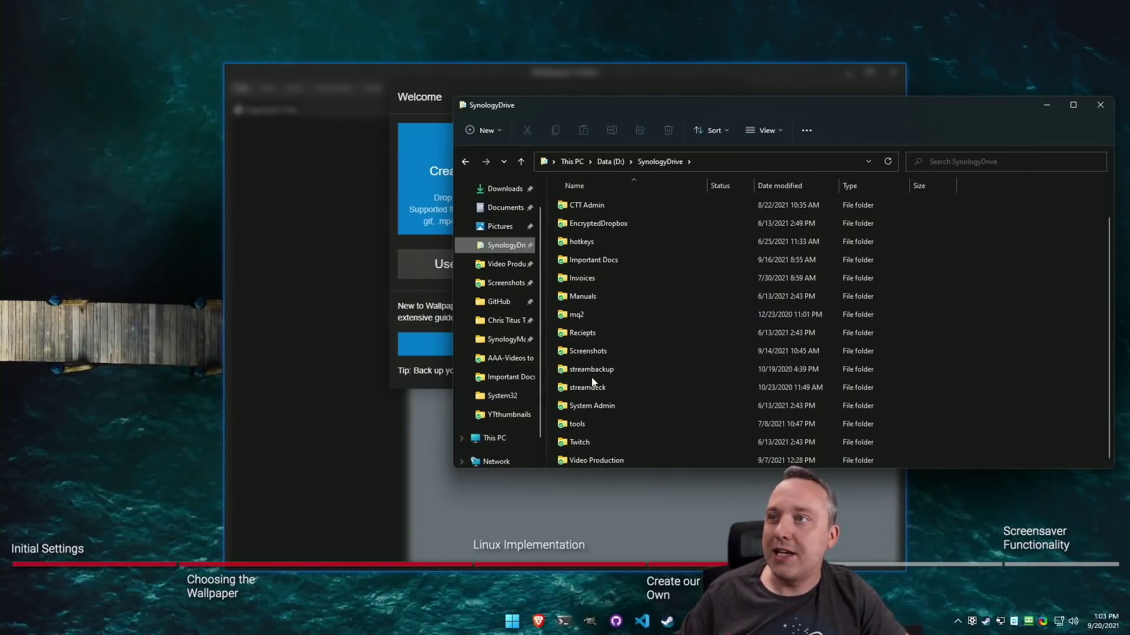
pyautogui.doubleClick(602, 455)
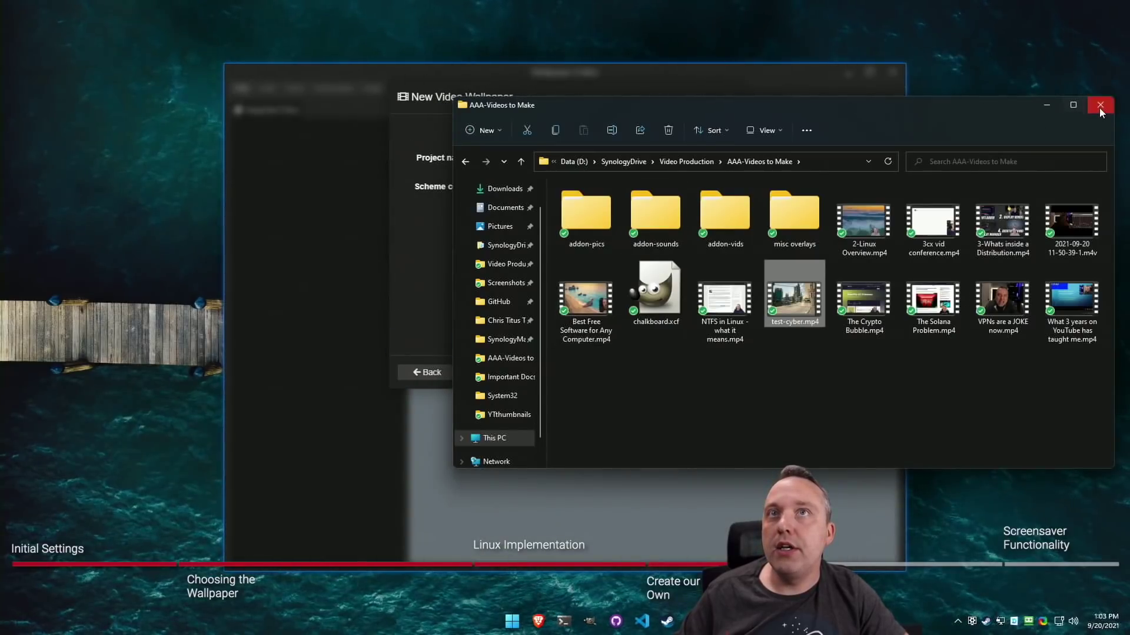
pyautogui.click(1100, 105)
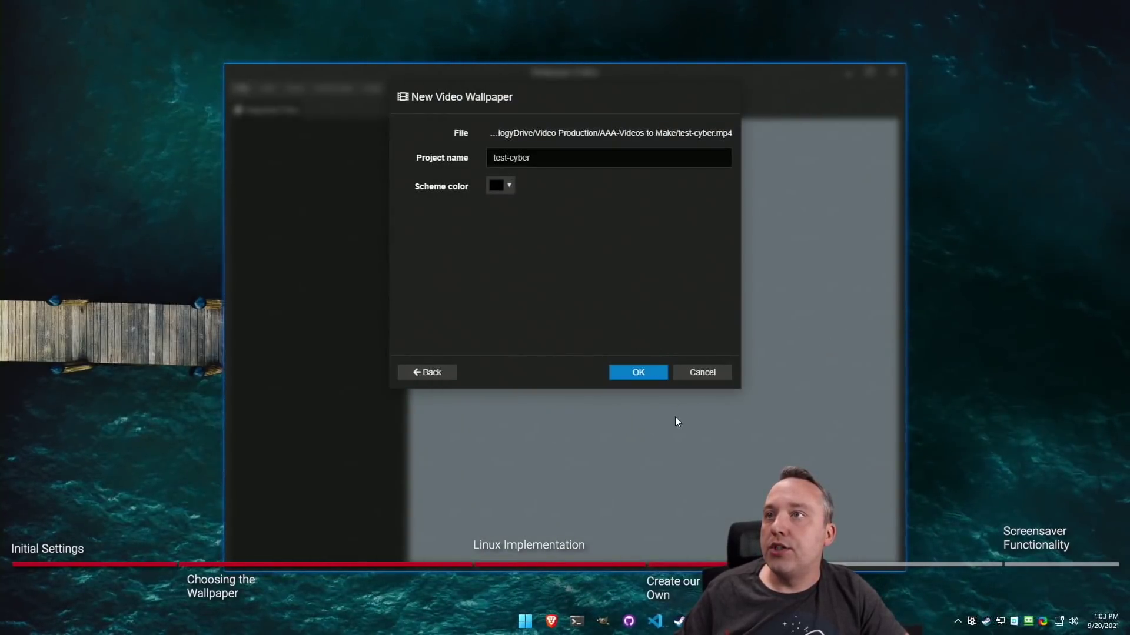
# Set the test-cyber project's scheme colour to black and create the project
pyautogui.click(509, 187)
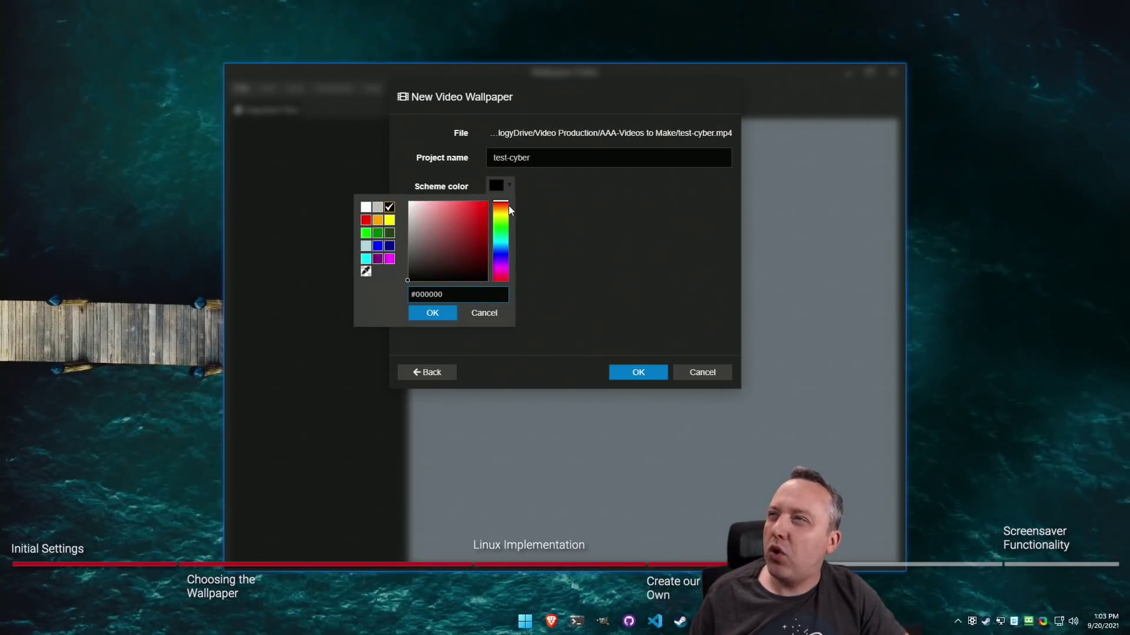
pyautogui.click(502, 227)
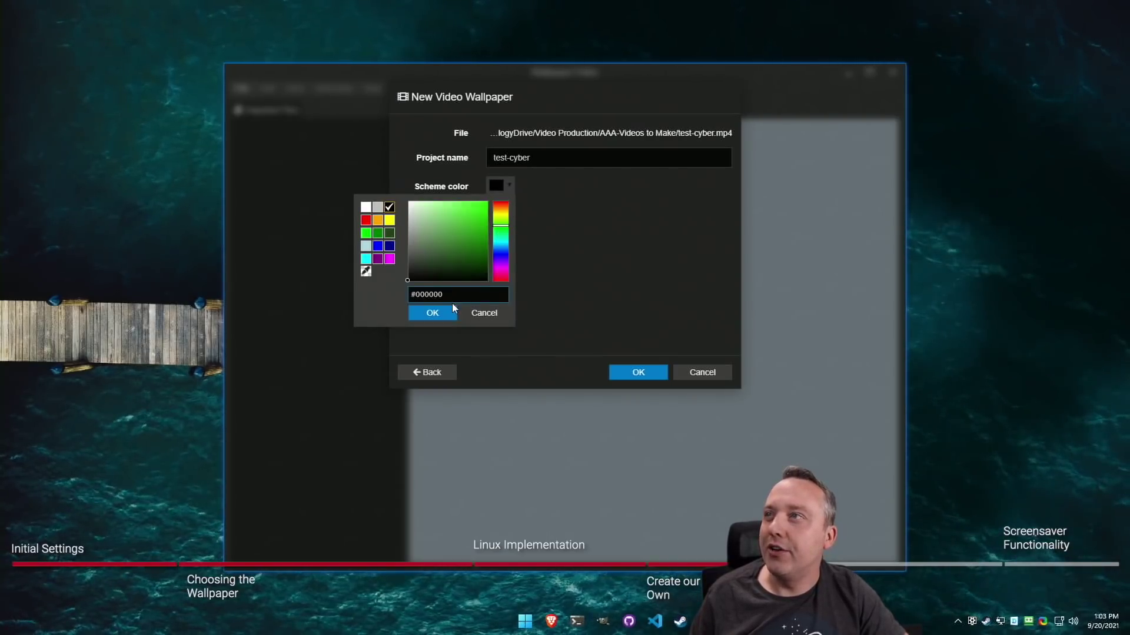
pyautogui.click(500, 254)
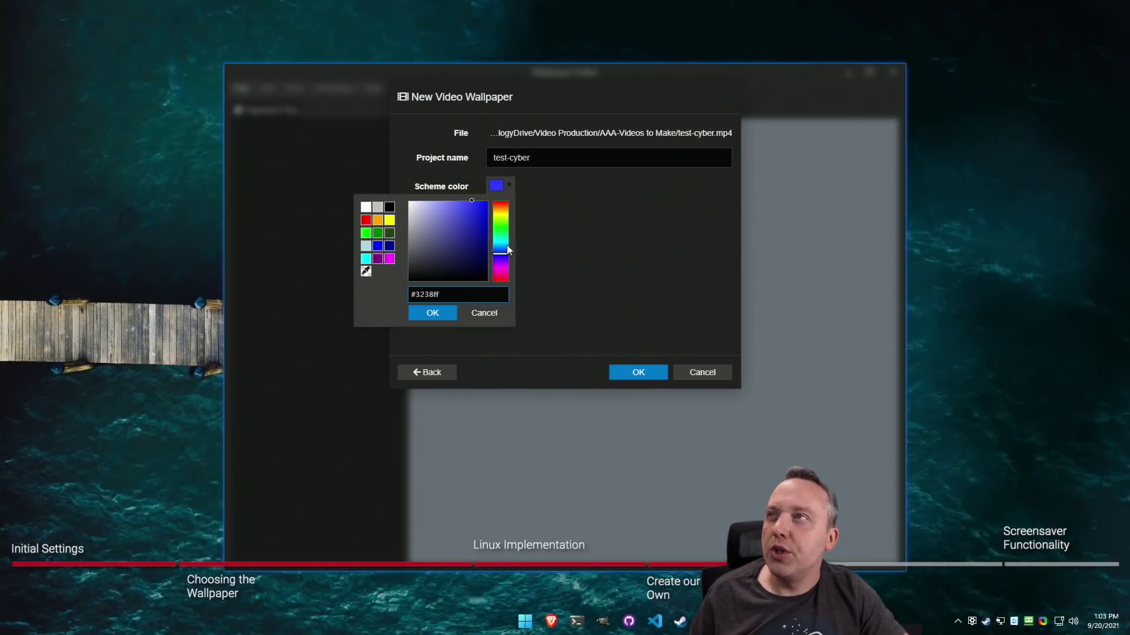
pyautogui.click(389, 207)
pyautogui.click(433, 314)
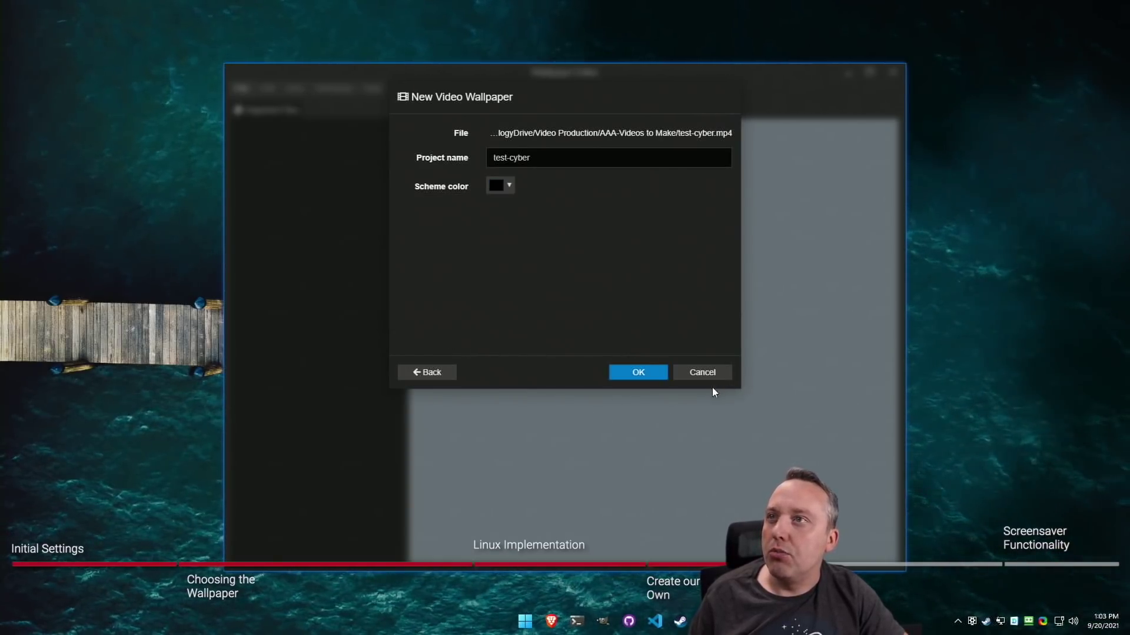
pyautogui.click(636, 372)
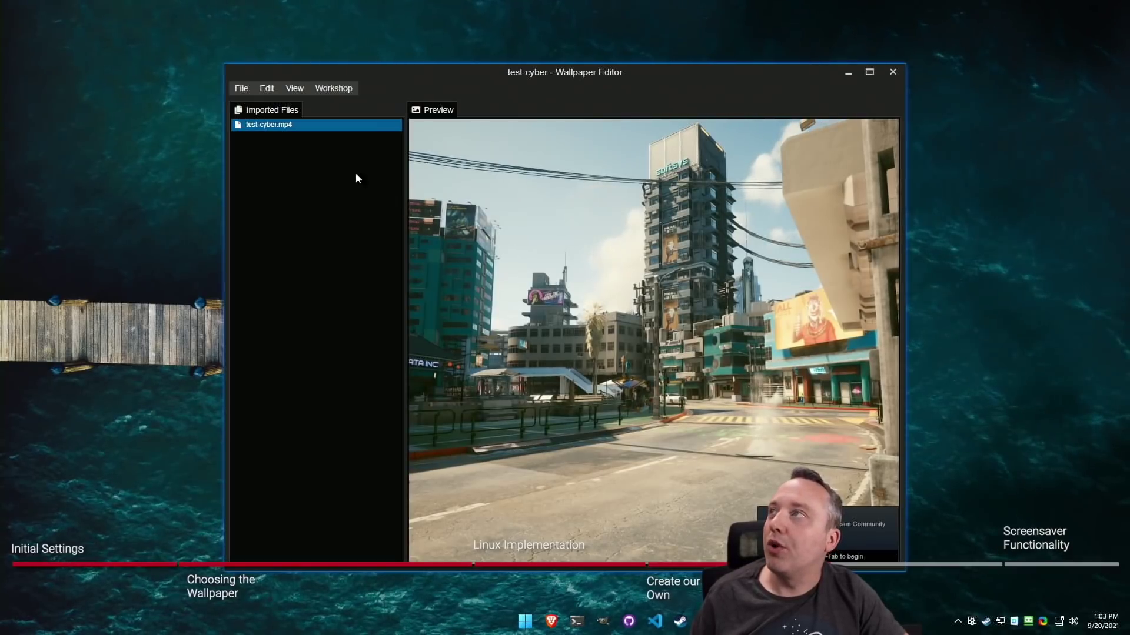
# Apply test-cyber via File > Apply Wallpaper, close the main and editor windows, then open Start
pyautogui.click(242, 88)
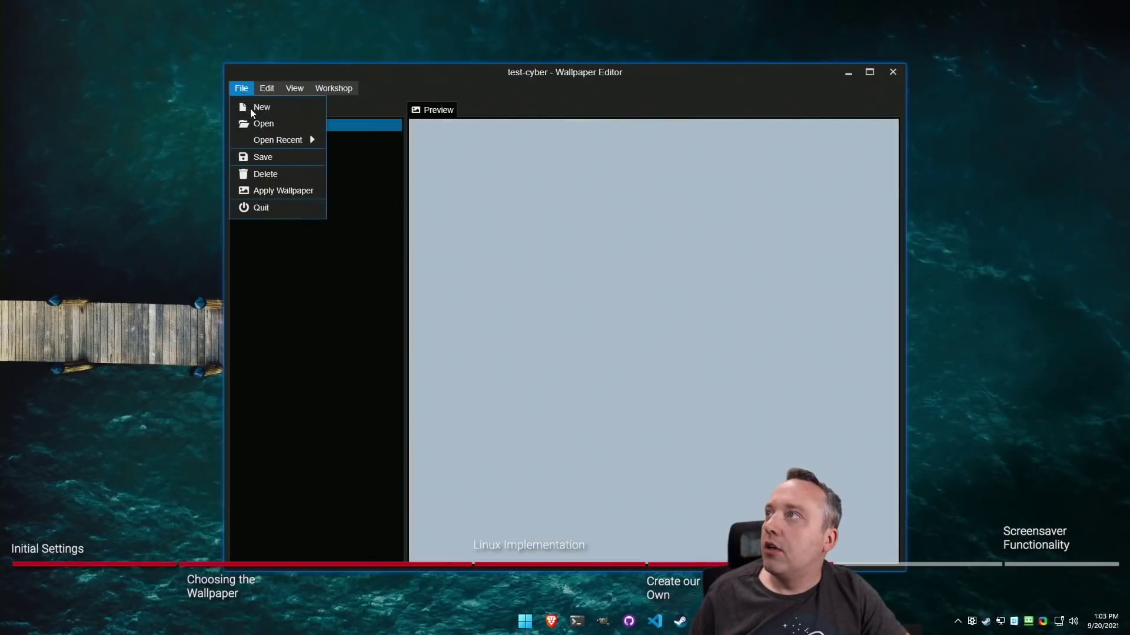
pyautogui.click(290, 191)
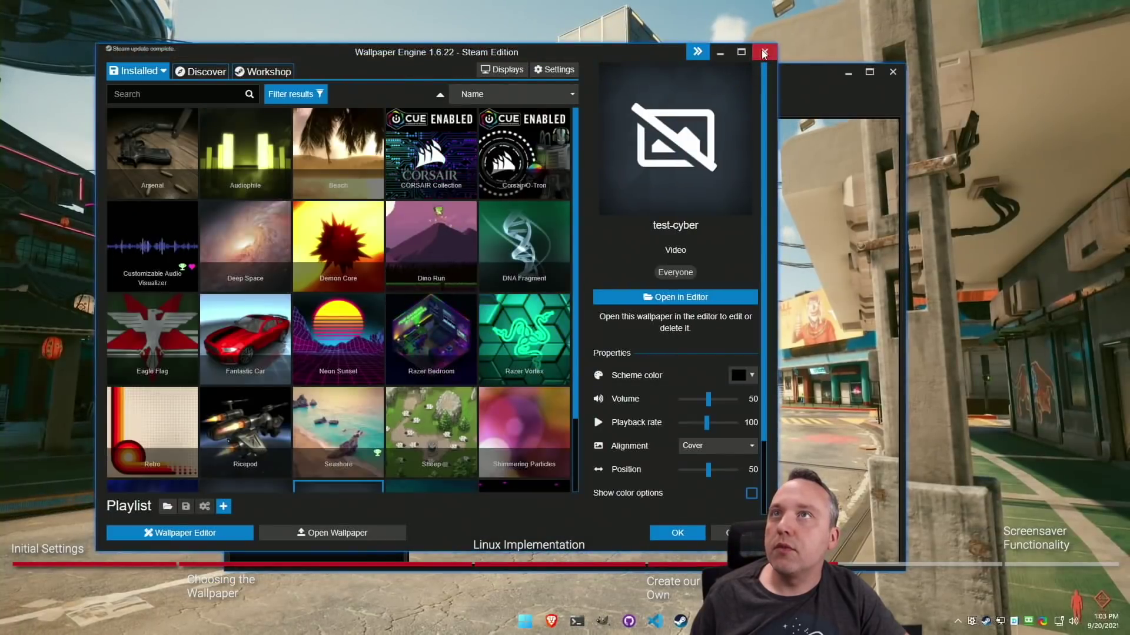
pyautogui.click(763, 51)
pyautogui.click(893, 72)
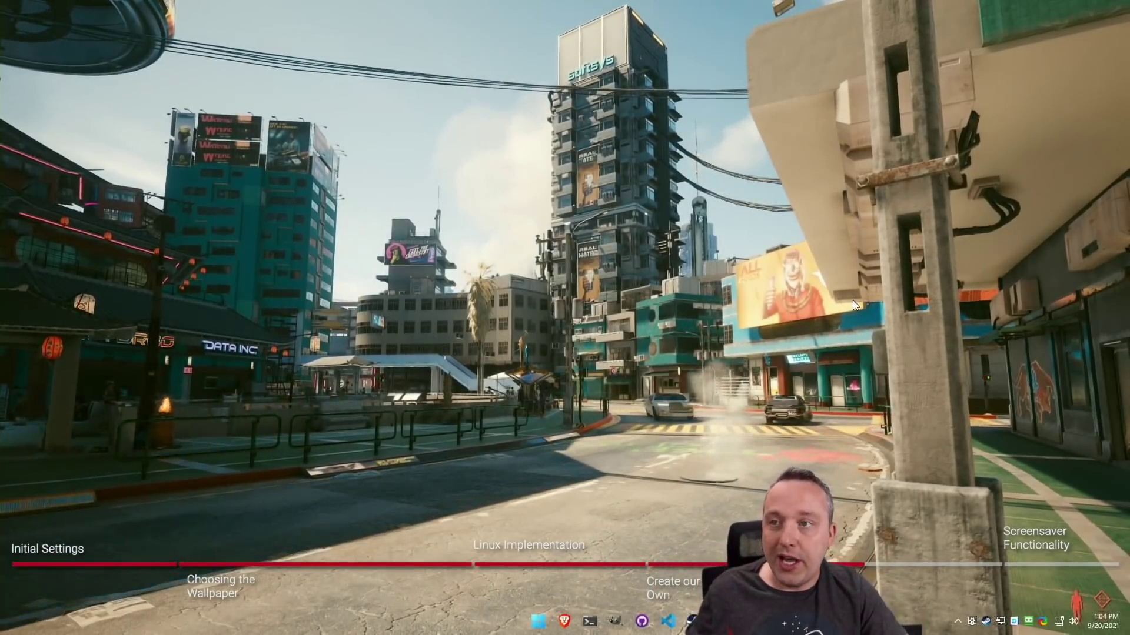
pyautogui.press('super')
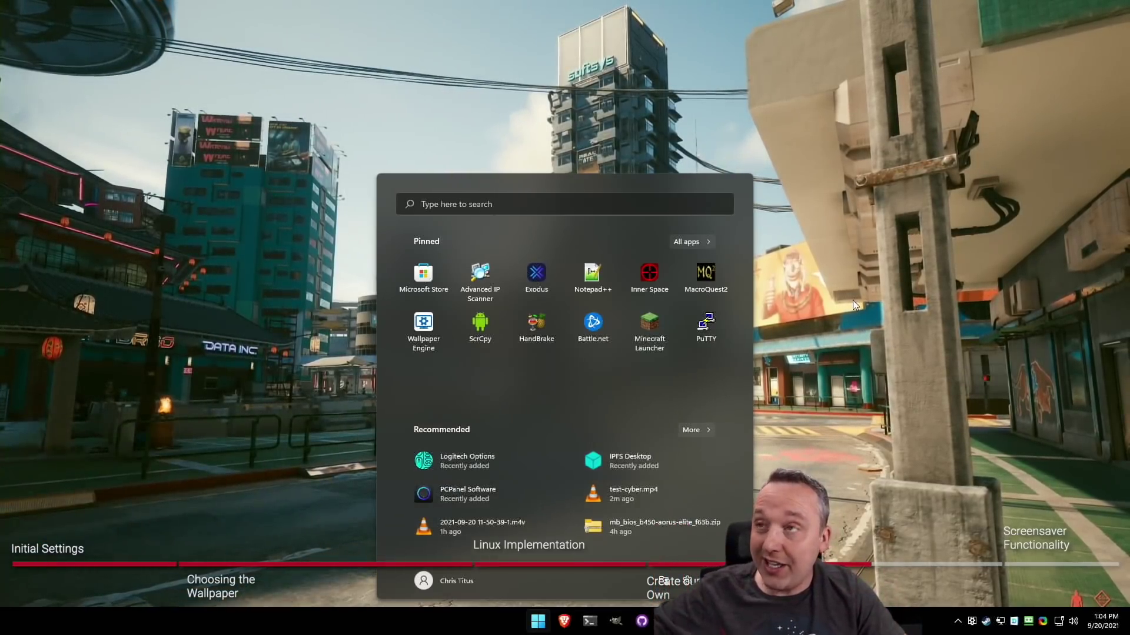
# Open Wallpaper Engine's page in the Steam library, scroll through it, then minimize Steam
pyautogui.hotkey('ctrl', 'shift', 'Escape')
pyautogui.click(439, 114)
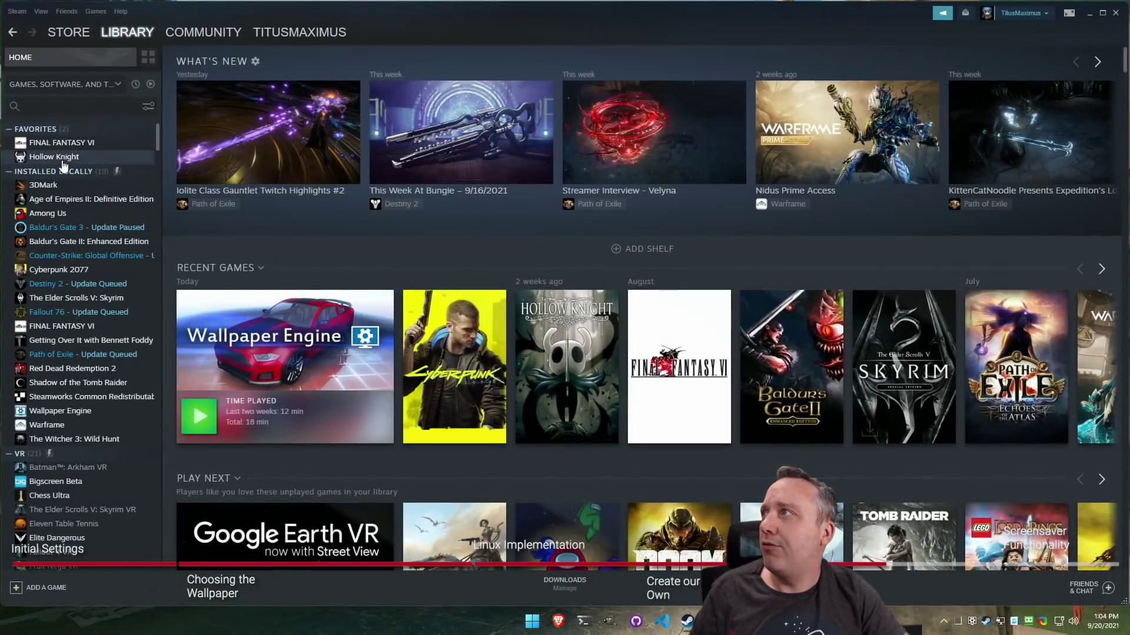
pyautogui.click(65, 412)
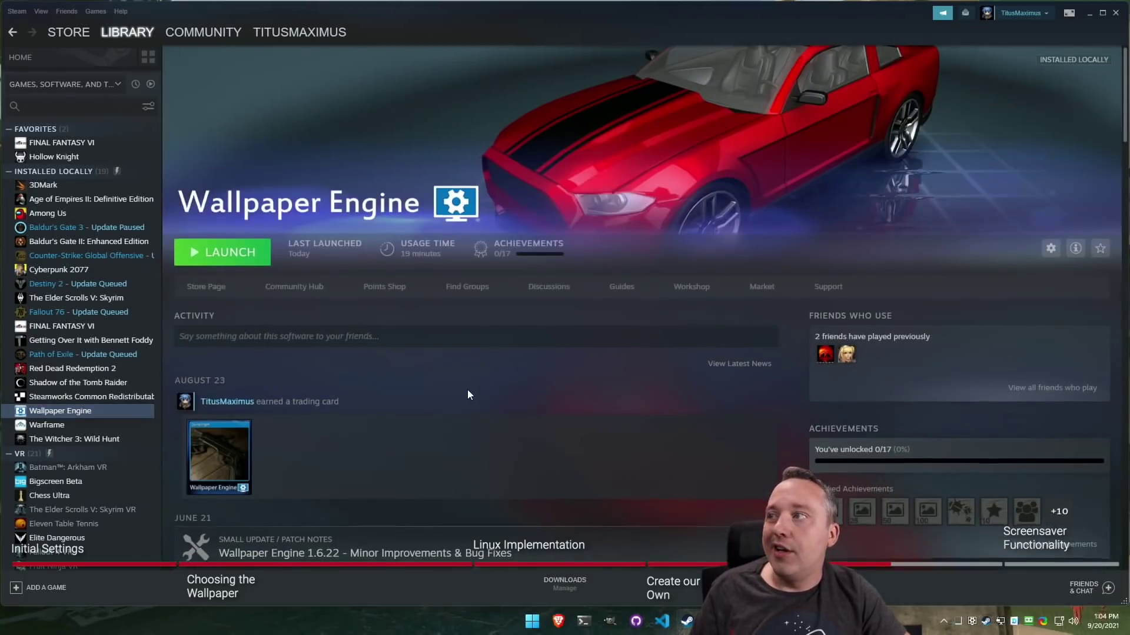
pyautogui.scroll(-8, 467, 389)
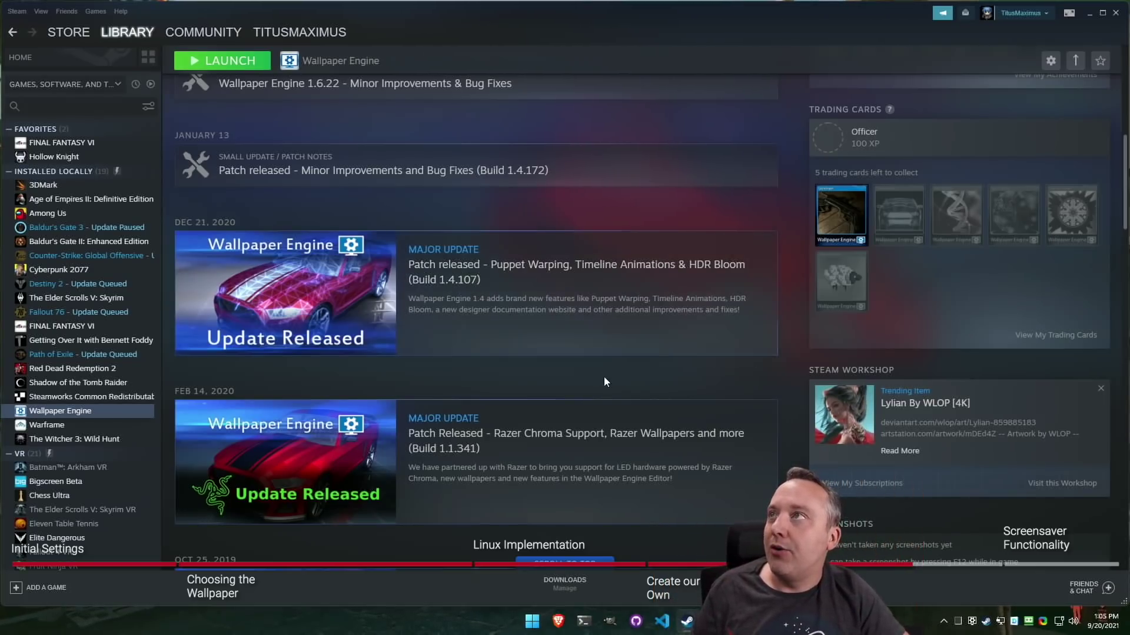
pyautogui.scroll(8, 606, 379)
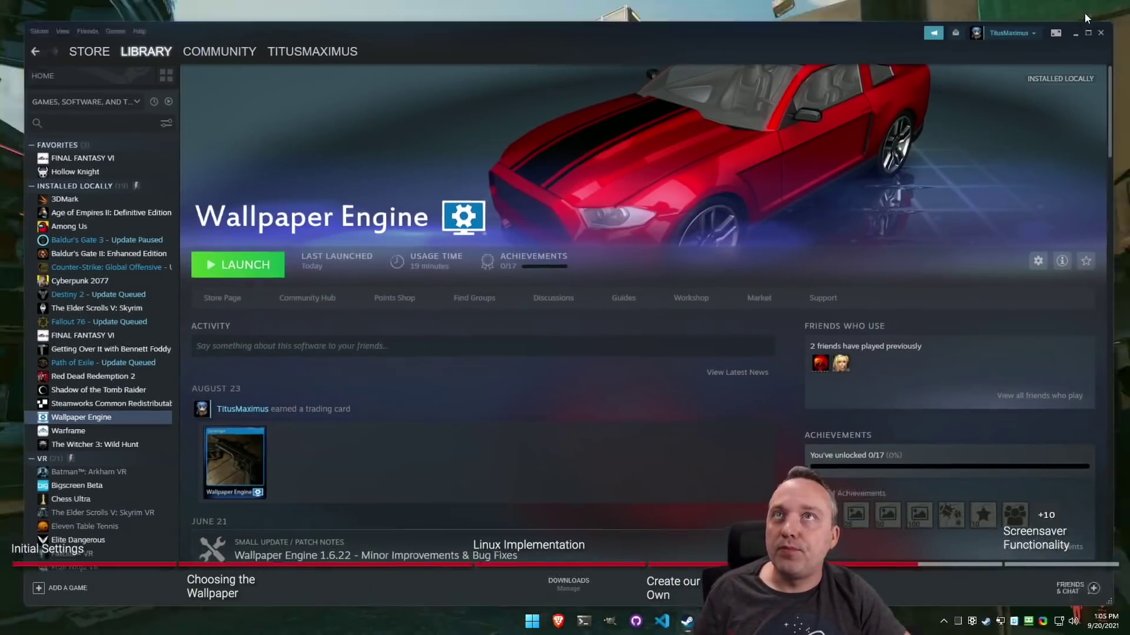
pyautogui.click(1087, 13)
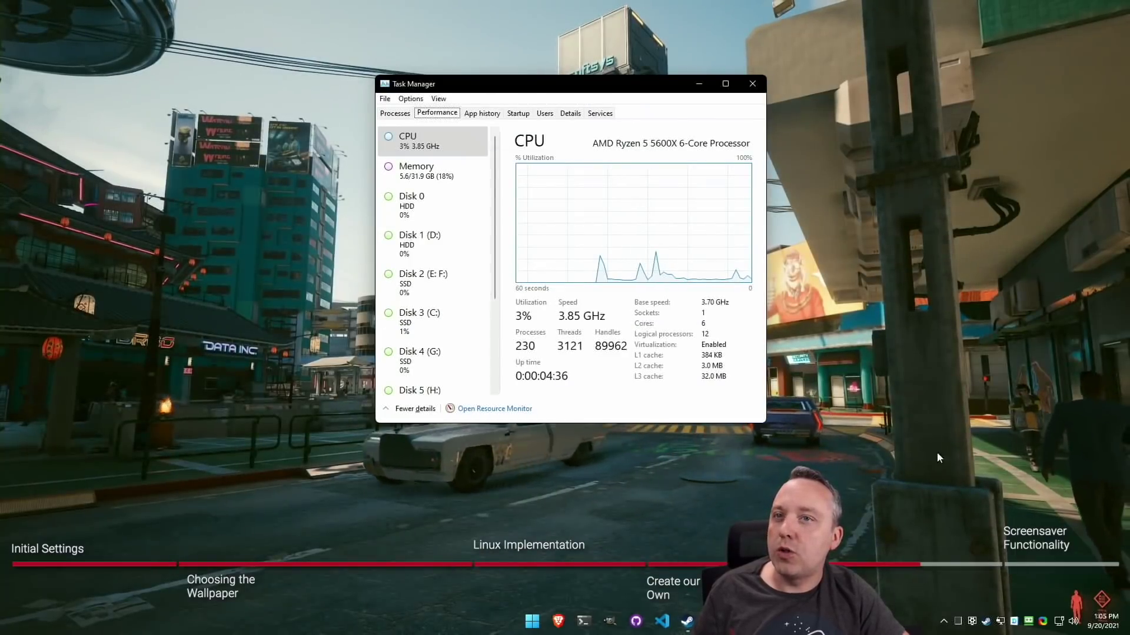
# Minimize Task Manager so the test-cyber city-street video wallpaper plays on a clear desktop
pyautogui.click(699, 84)
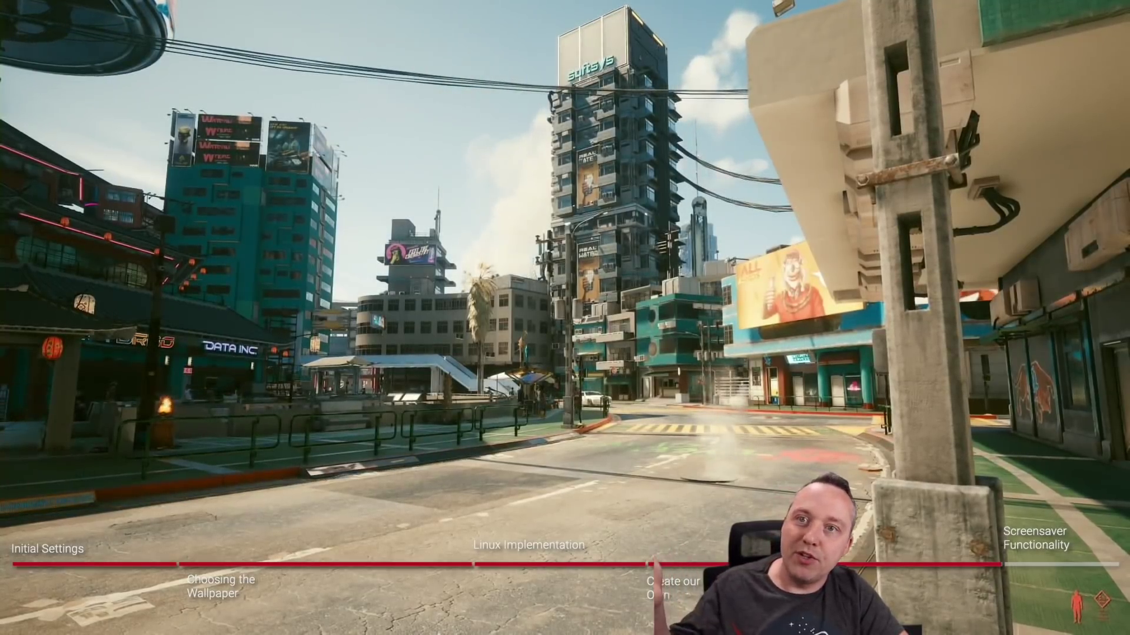
pyautogui.moveTo(715, 177)
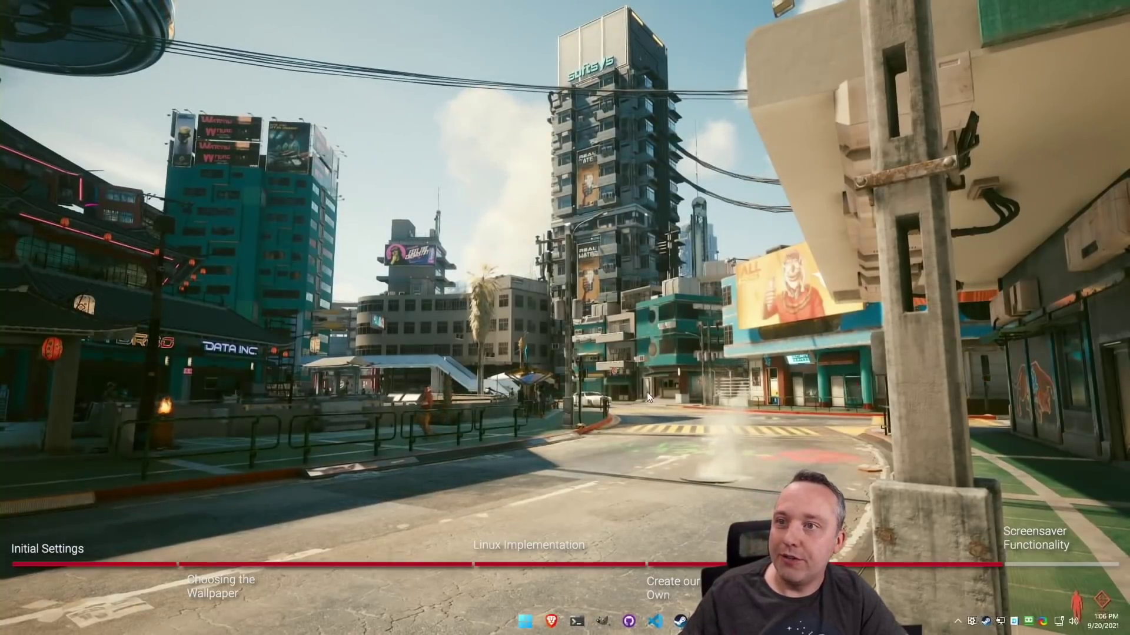
# From the tray icon's Change Screensaver page, choose Same as wallpaper and bring up Windows Screen Saver Settings
pyautogui.rightClick(971, 621)
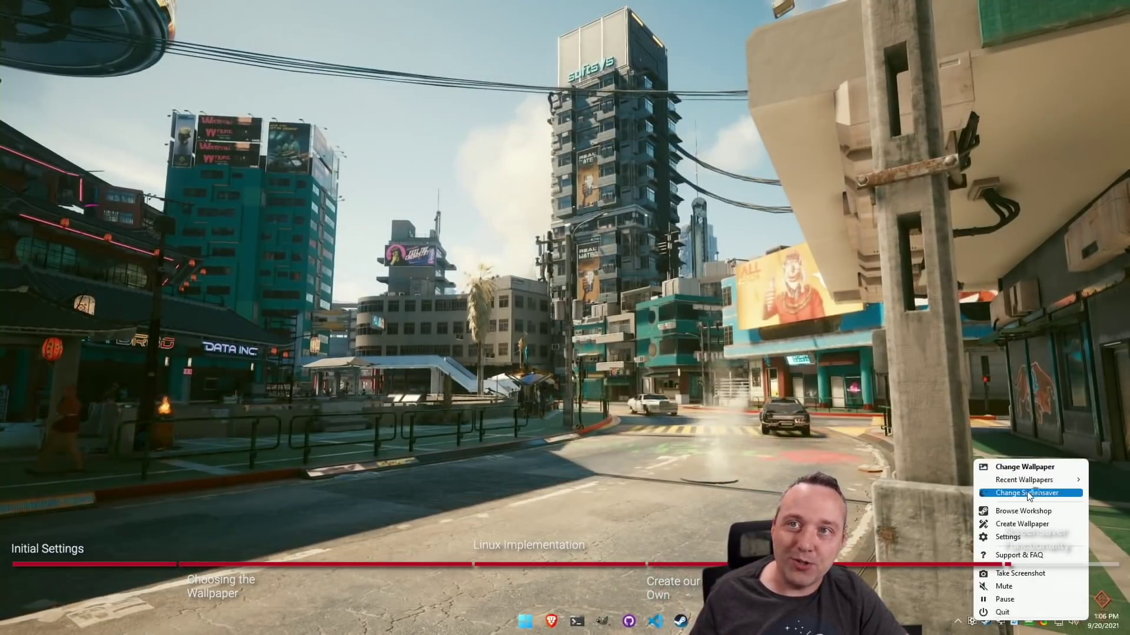
pyautogui.click(1026, 493)
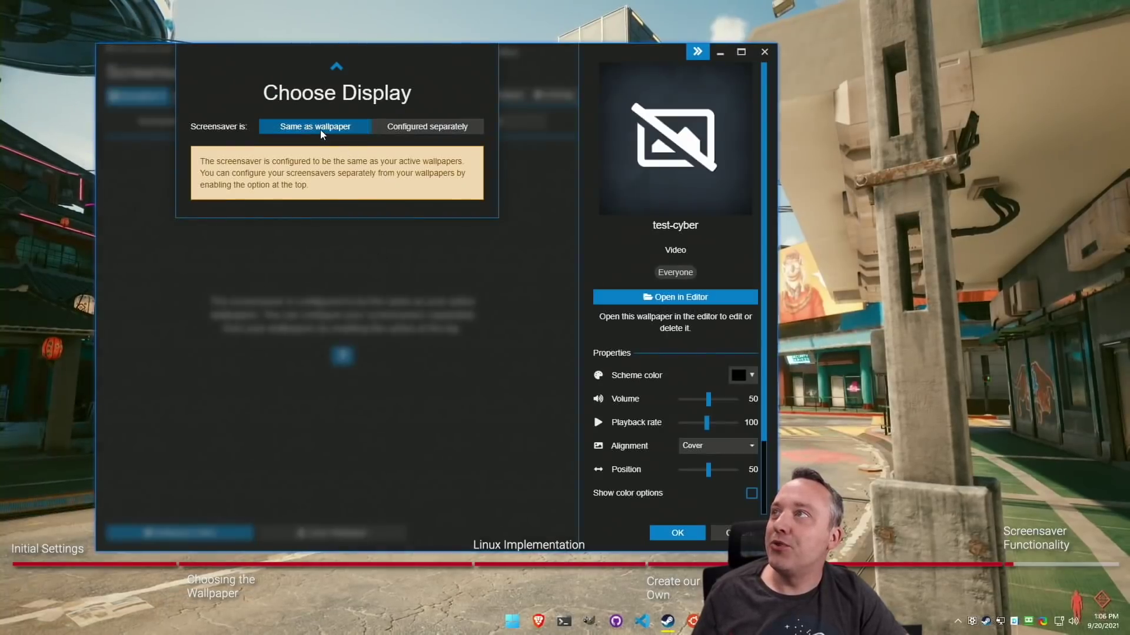
pyautogui.click(478, 263)
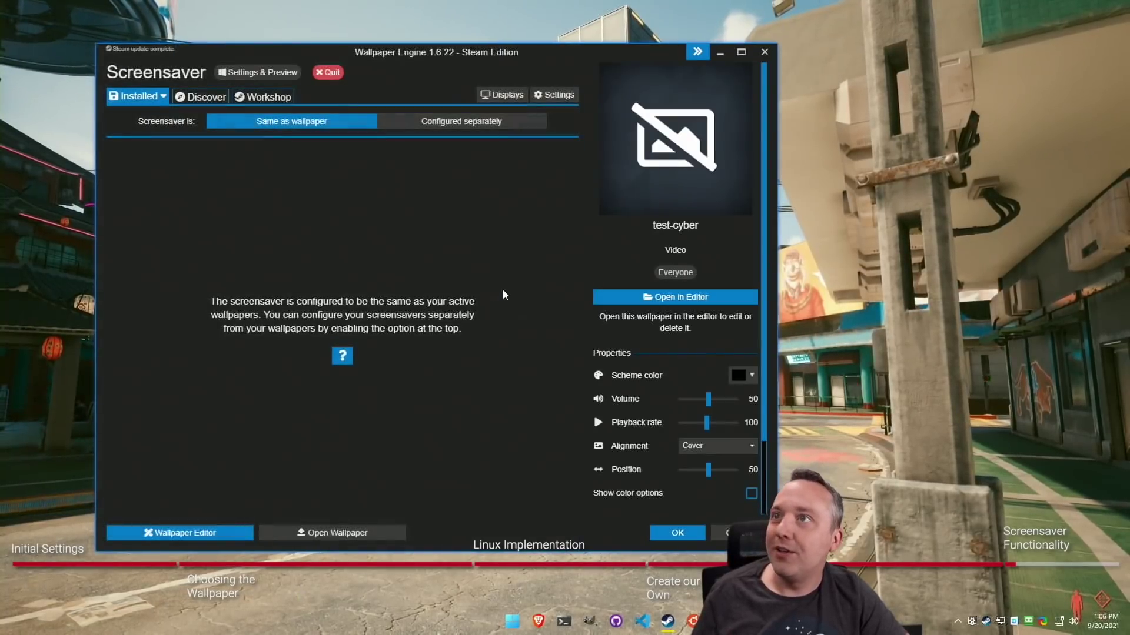
pyautogui.click(670, 297)
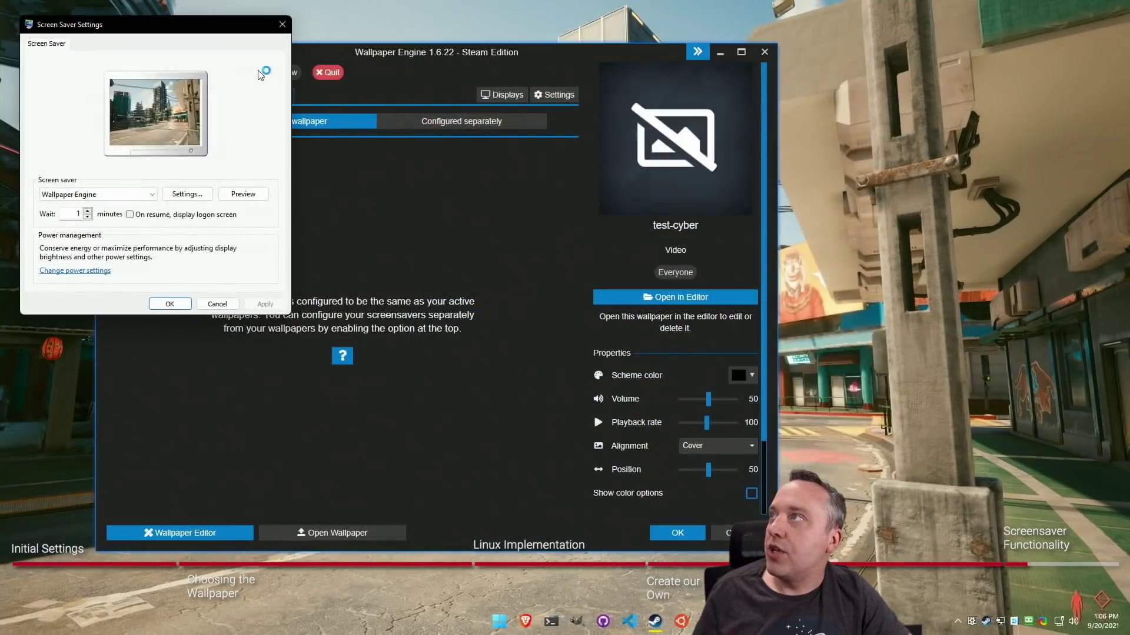
# Center the Screen Saver Settings dialog, change the screen saver to (None), and apply and close it
pyautogui.moveTo(157, 31); pyautogui.dragTo(479, 224)
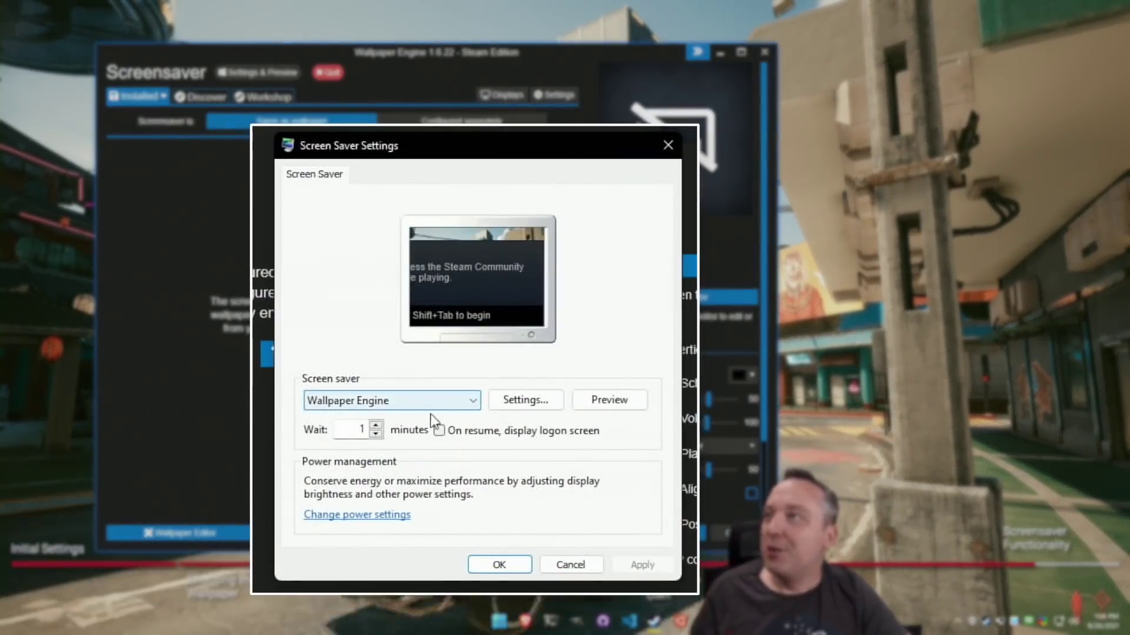
pyautogui.click(463, 404)
pyautogui.click(361, 418)
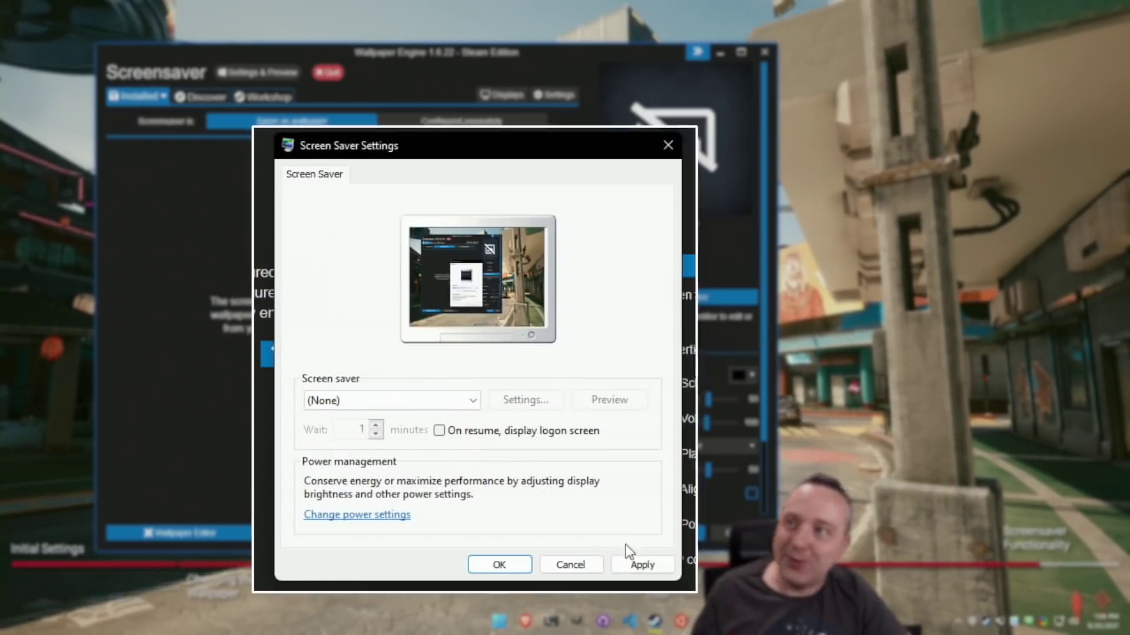
pyautogui.click(585, 497)
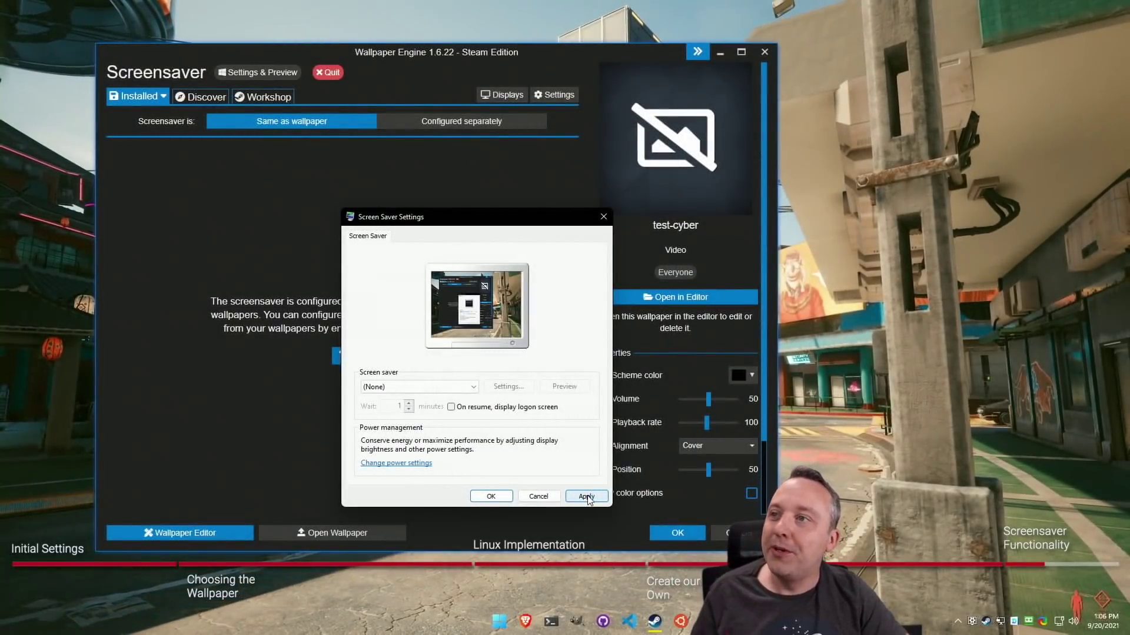
pyautogui.click(491, 496)
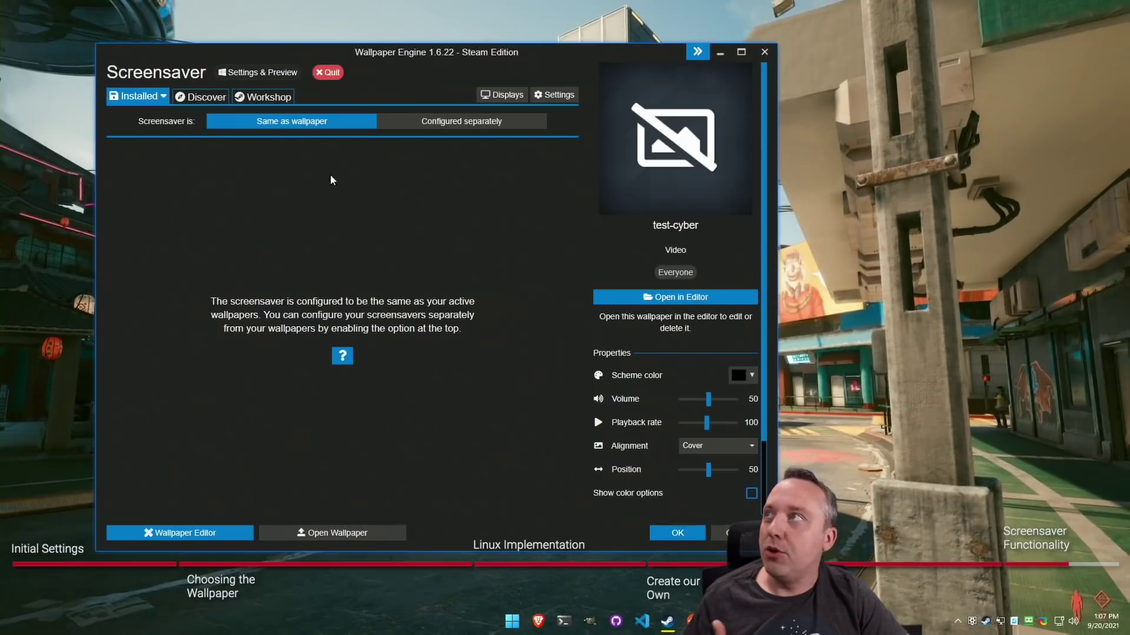
# Browse the Discover tab's new approved wallpapers, All-time classics and NotRusty's popular wallpapers
pyautogui.click(213, 99)
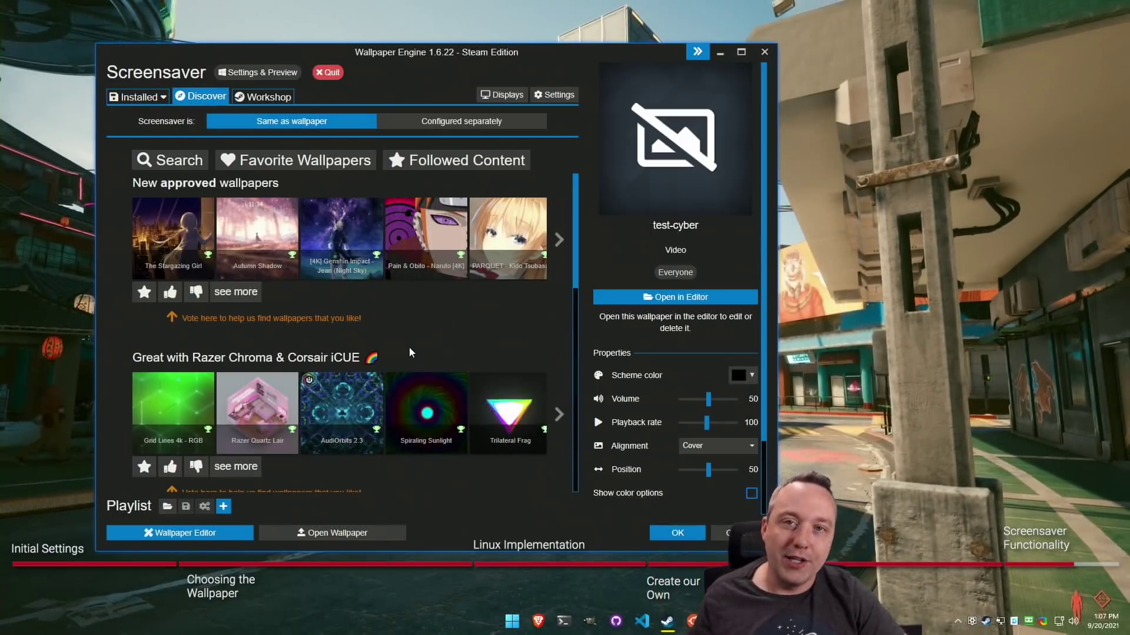
pyautogui.scroll(-5, 506, 356)
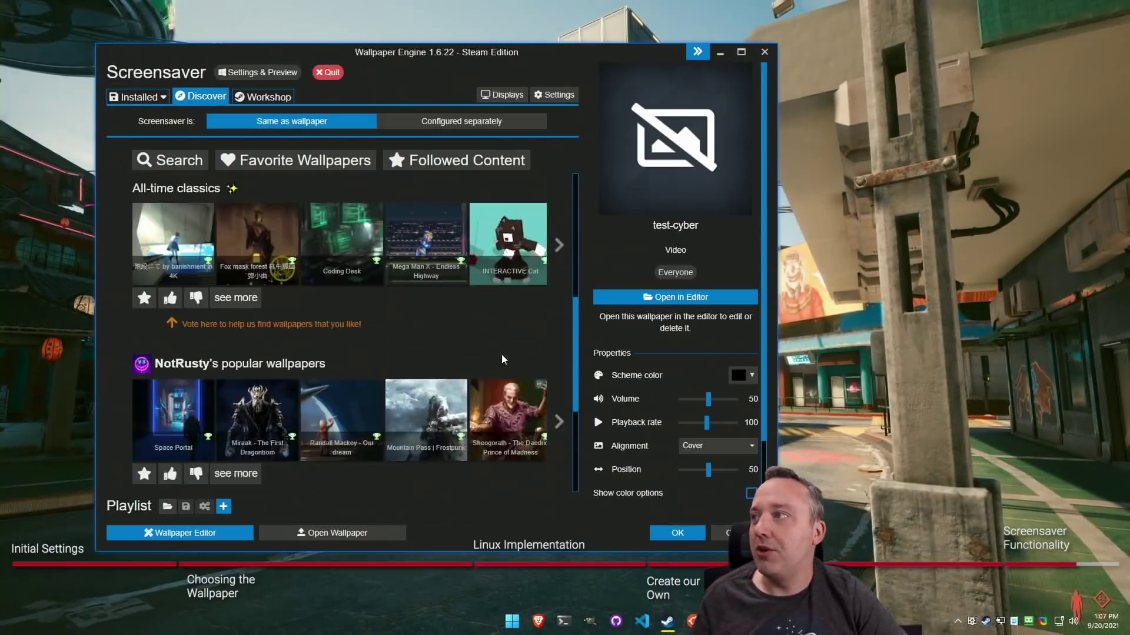